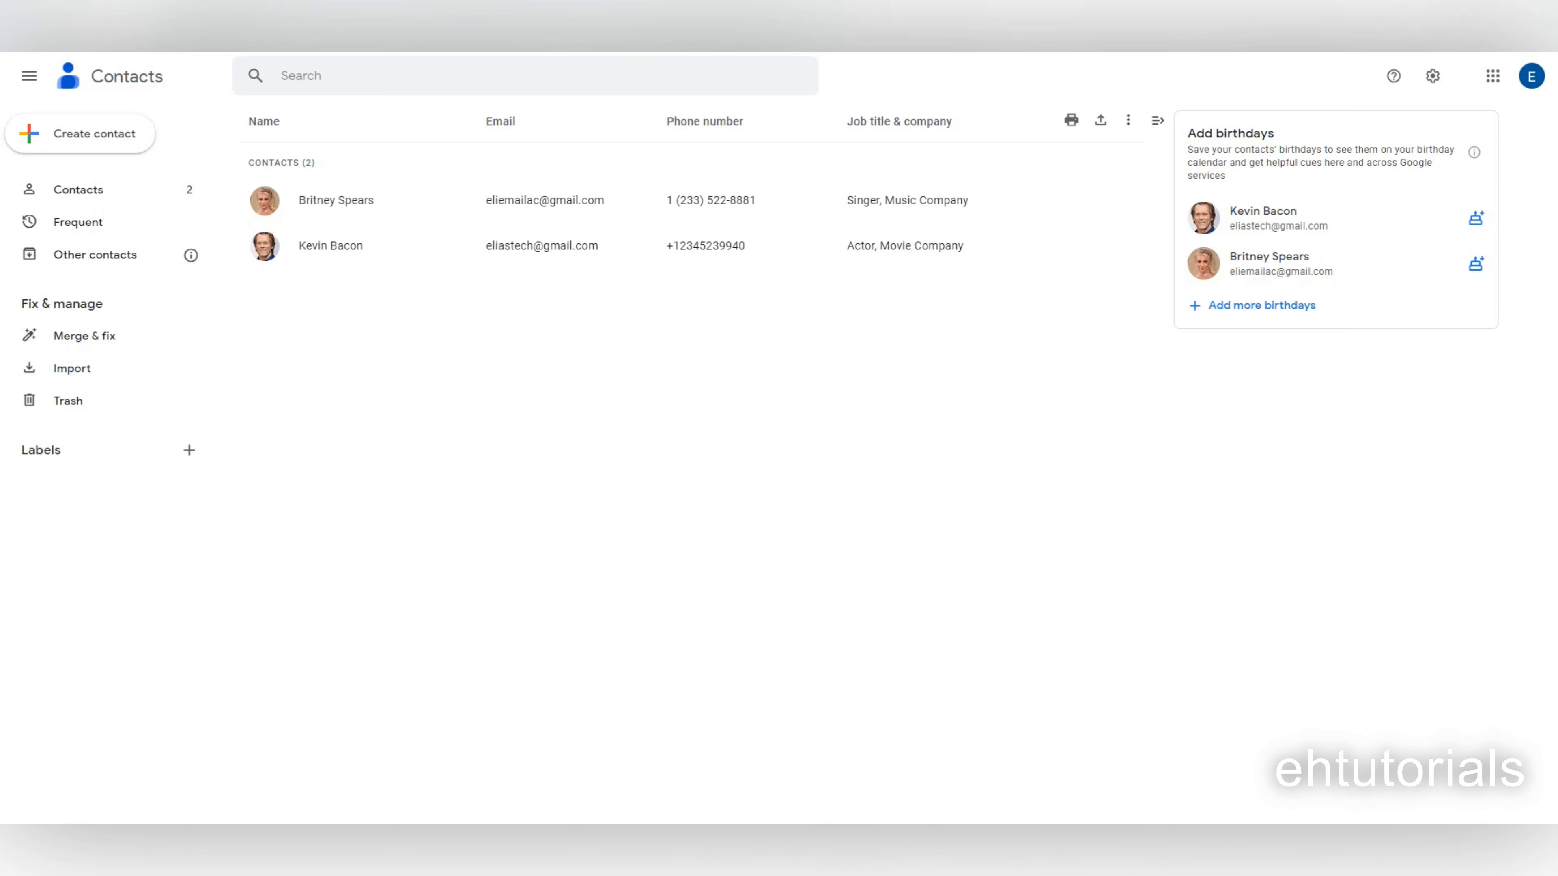
Step: Switch from Google Contacts to the My groups page in Google Groups
{"action": "left_click", "coordinate": [1031, 612]}
{"action": "mouse_move", "coordinate": [852, 844]}
{"action": "left_click", "coordinate": [590, 550]}
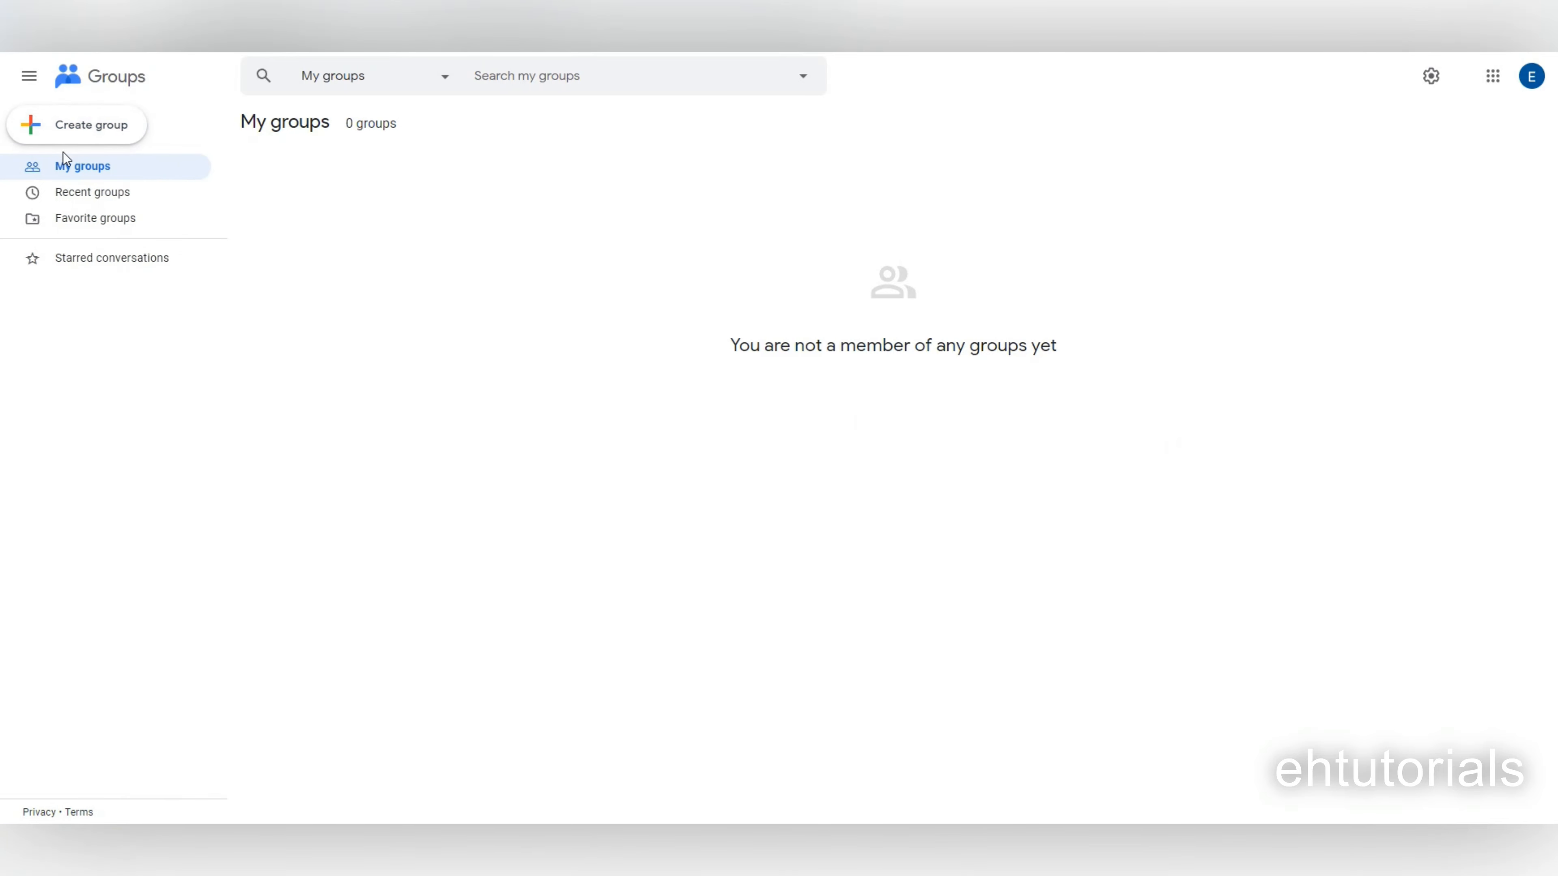
Step: Start a new group named "bspearskevinbacongroup" with the description "Test Group information" and proceed to its privacy settings
{"action": "left_click", "coordinate": [75, 124]}
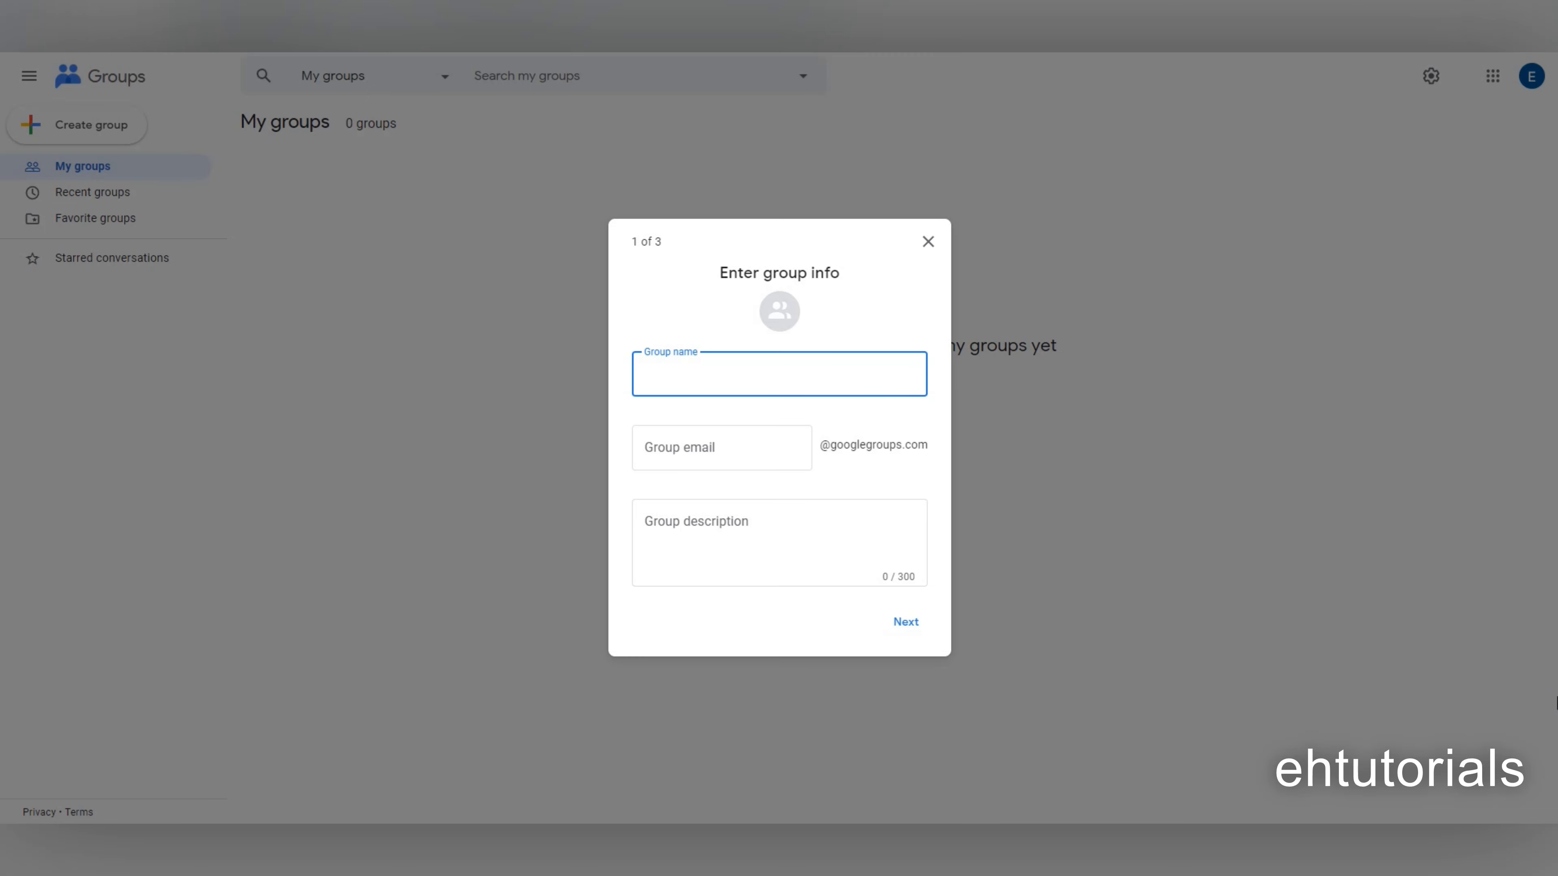
{"action": "type", "text": "bspears"}
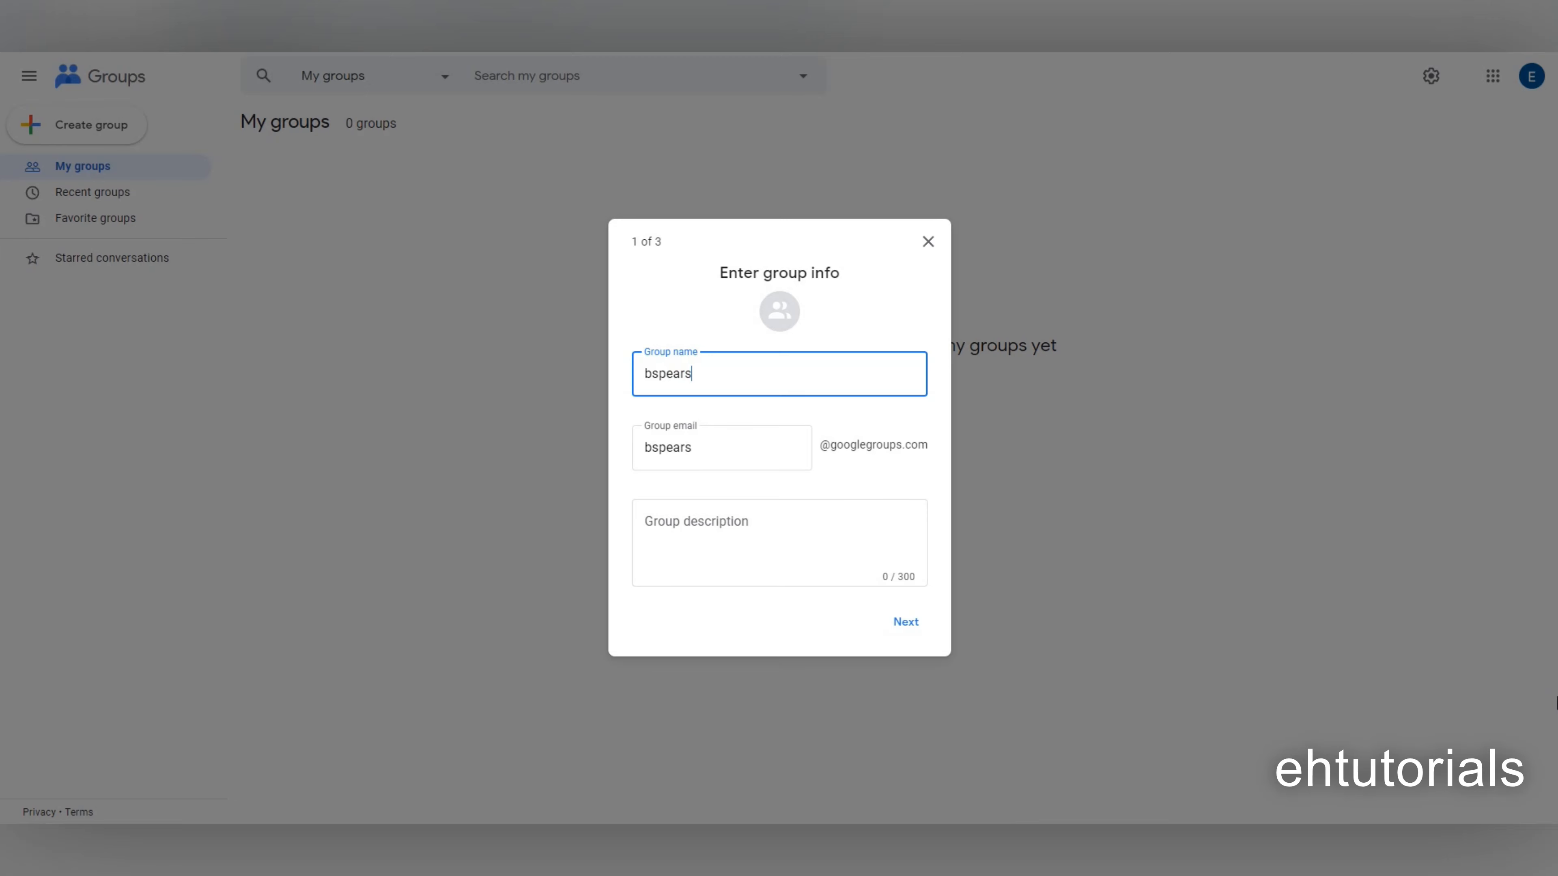
{"action": "type", "text": "kevinbacongroup"}
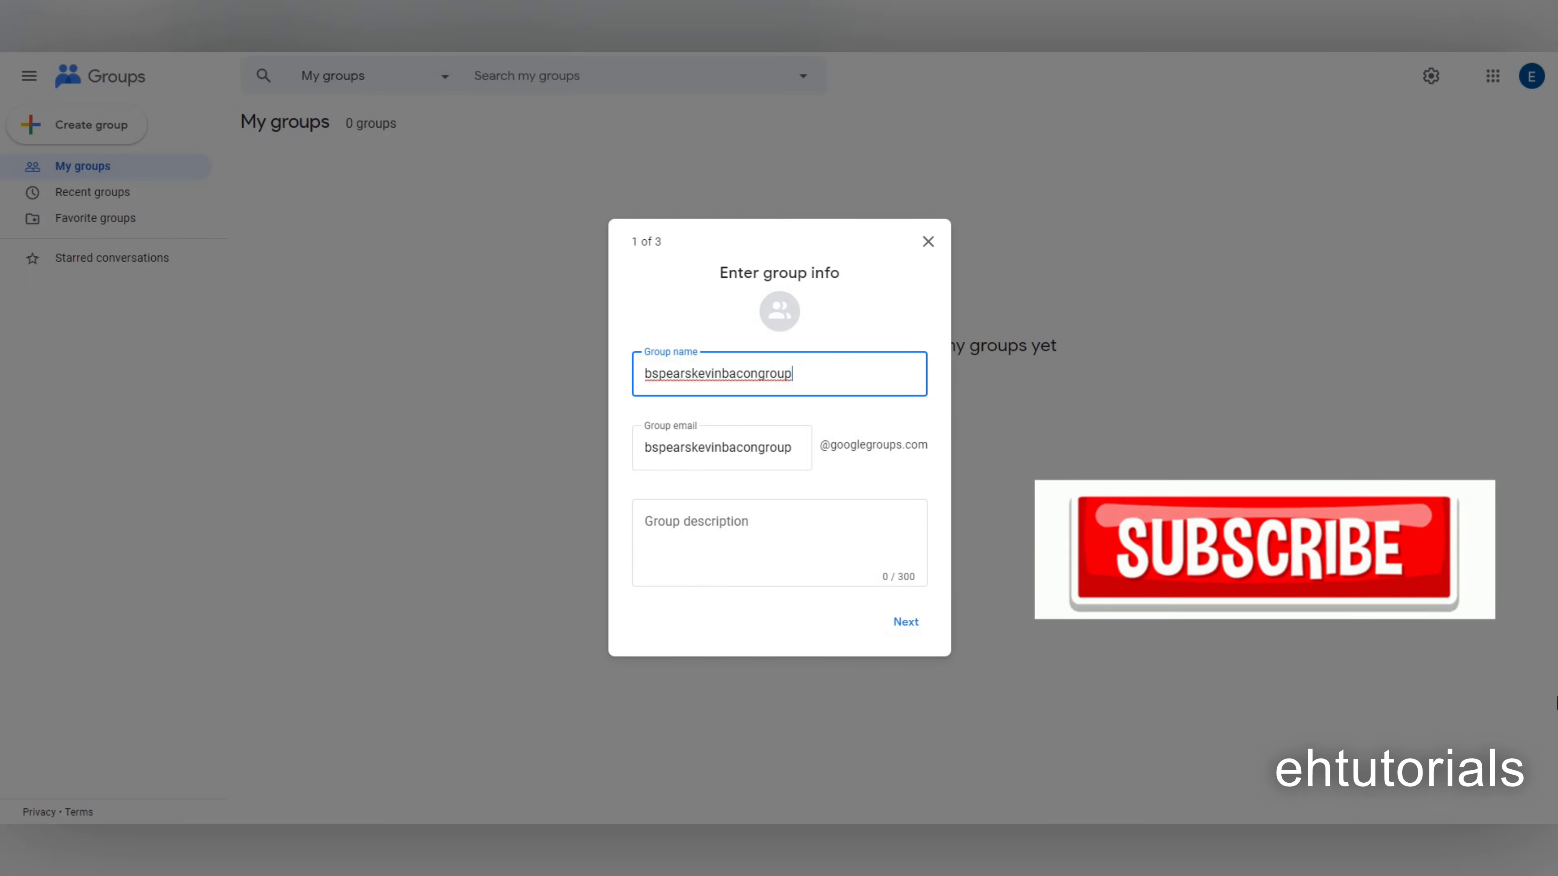
{"action": "left_click", "coordinate": [713, 549]}
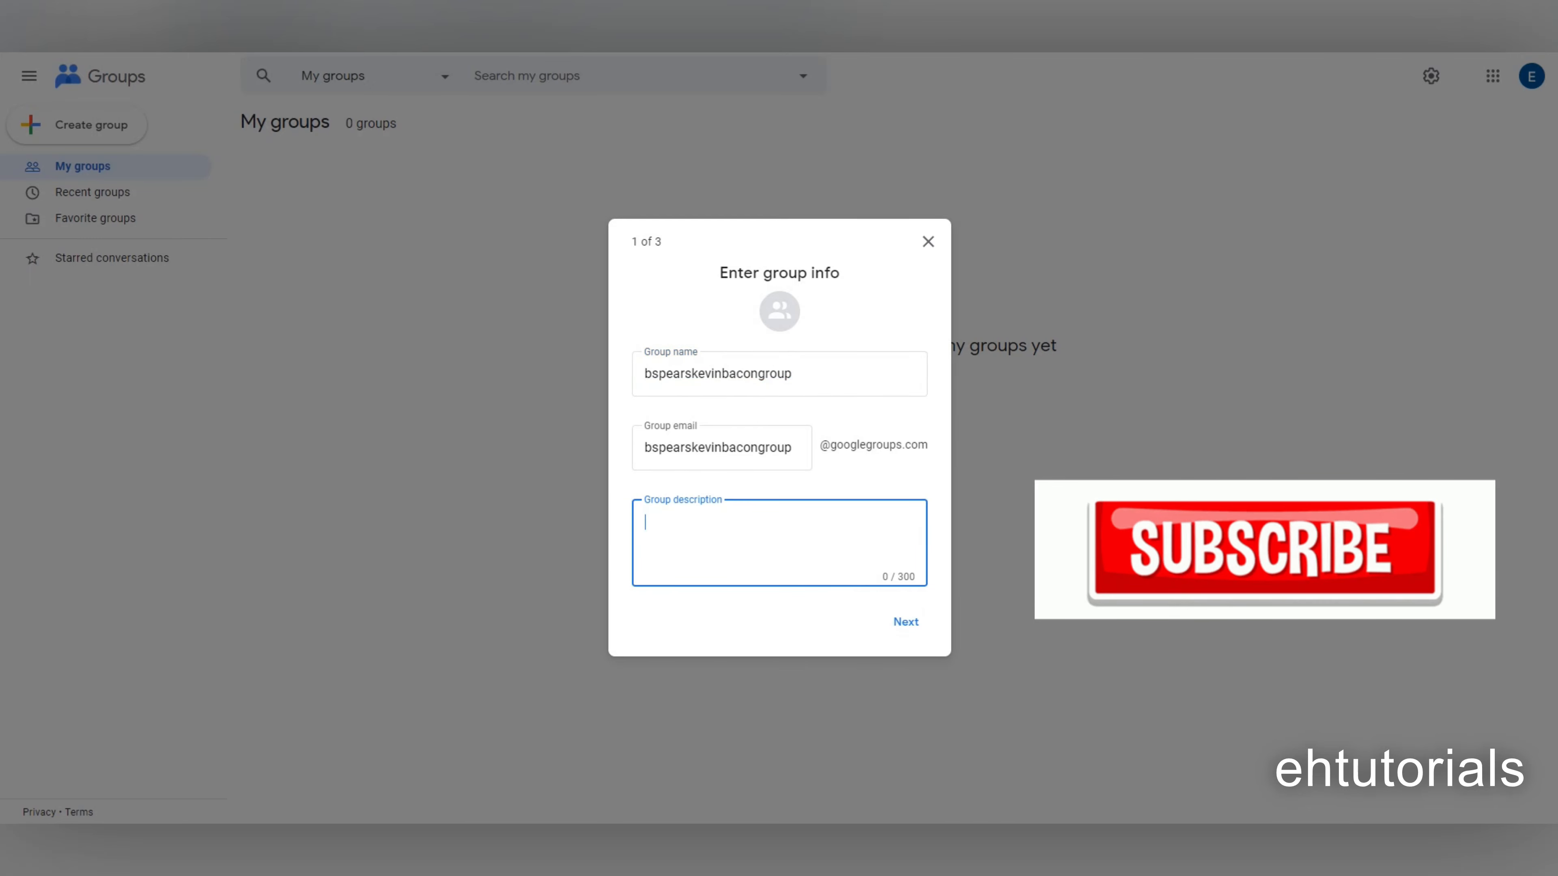
{"action": "type", "text": "T"}
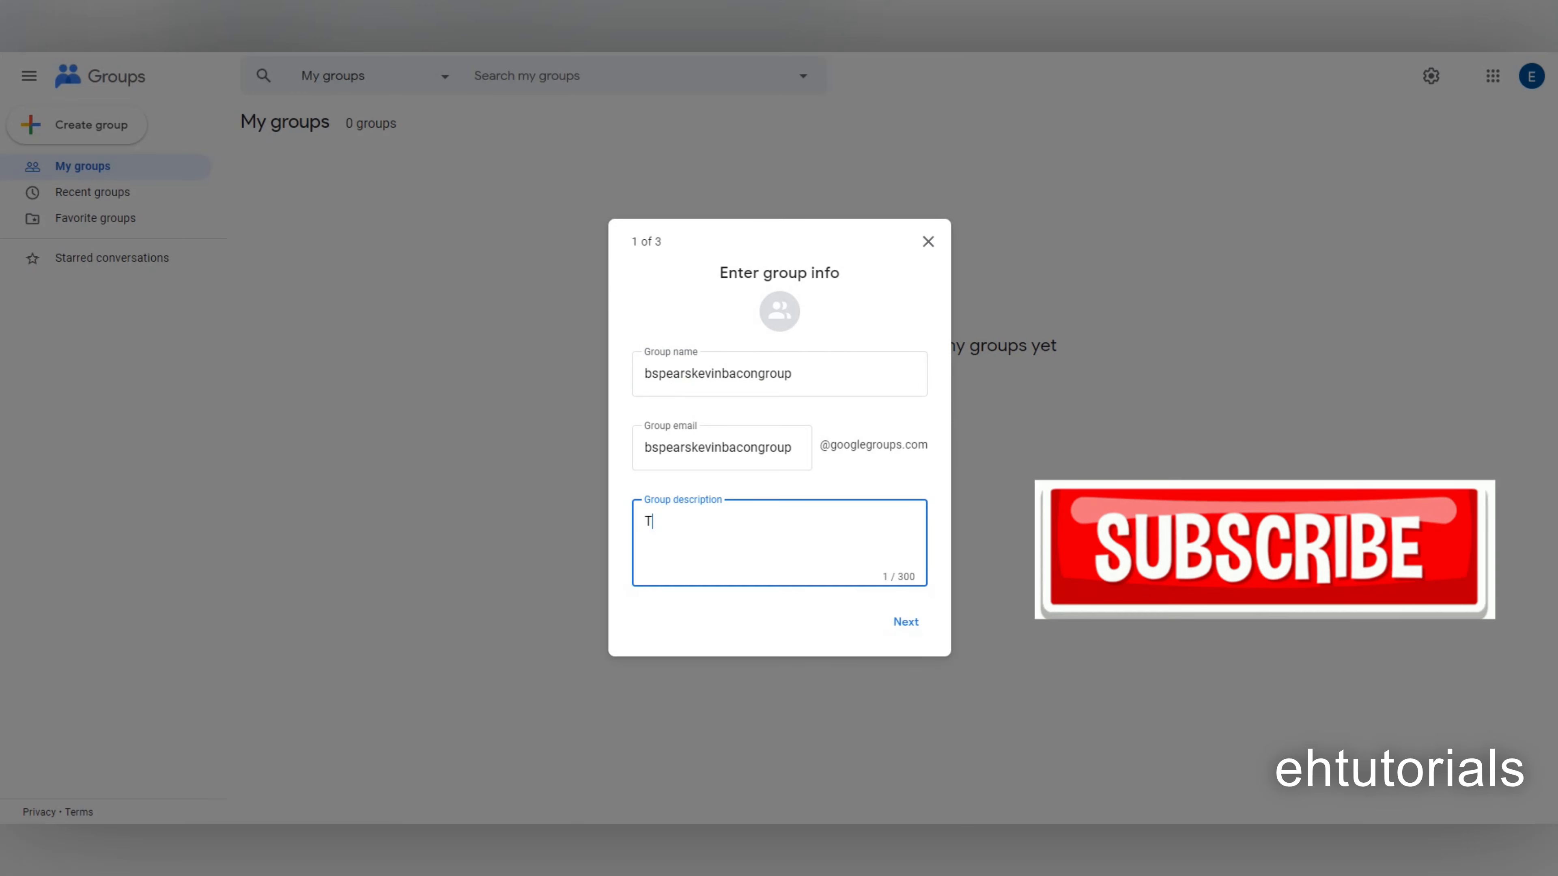
{"action": "type", "text": "est Gr"}
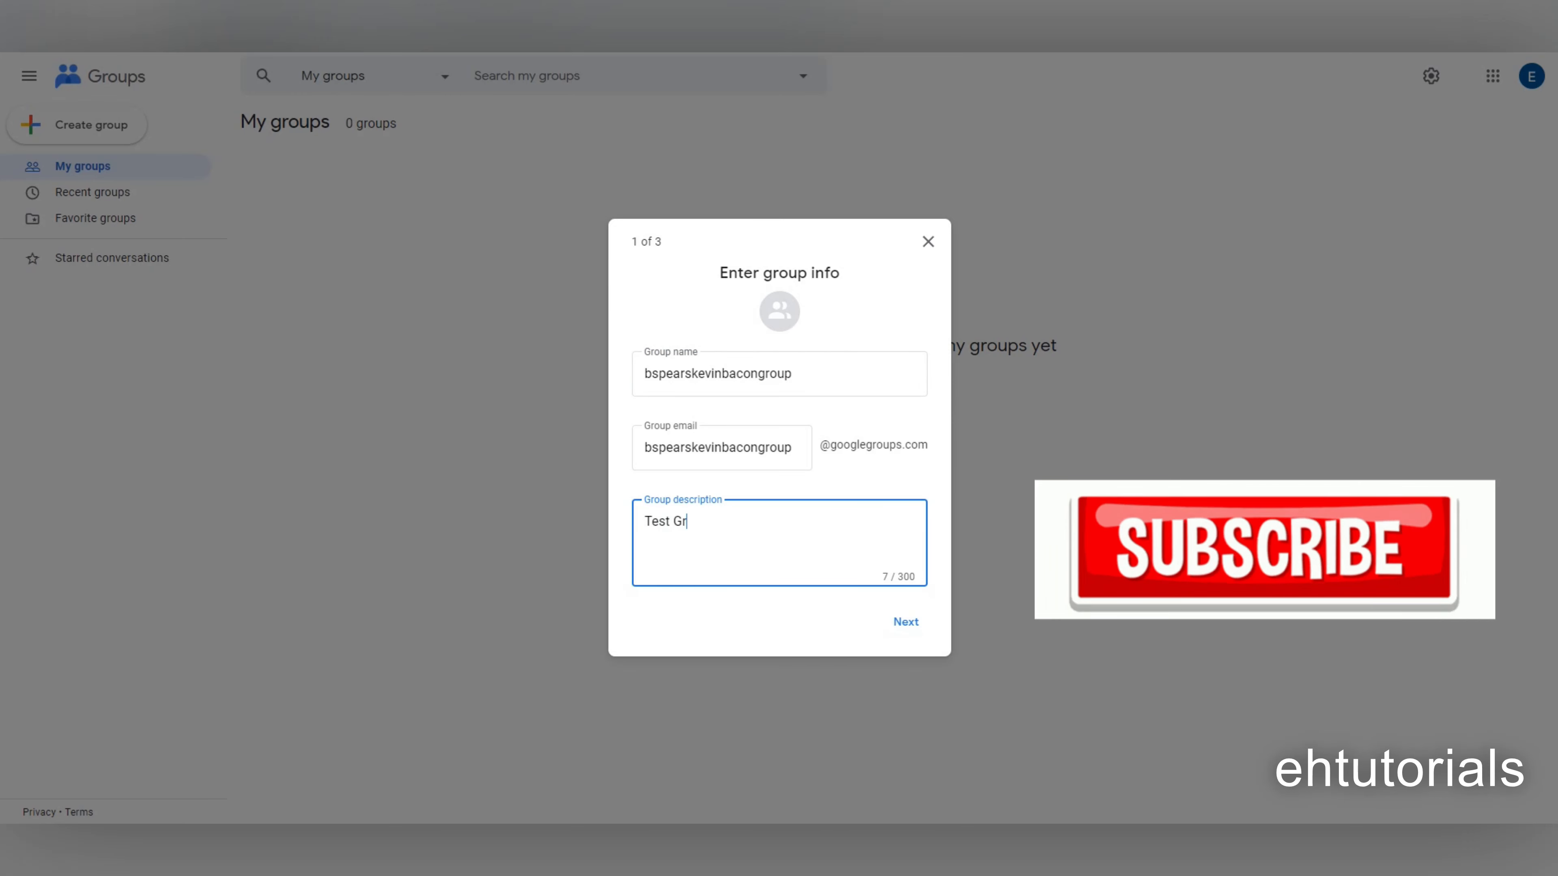
{"action": "type", "text": "oup i"}
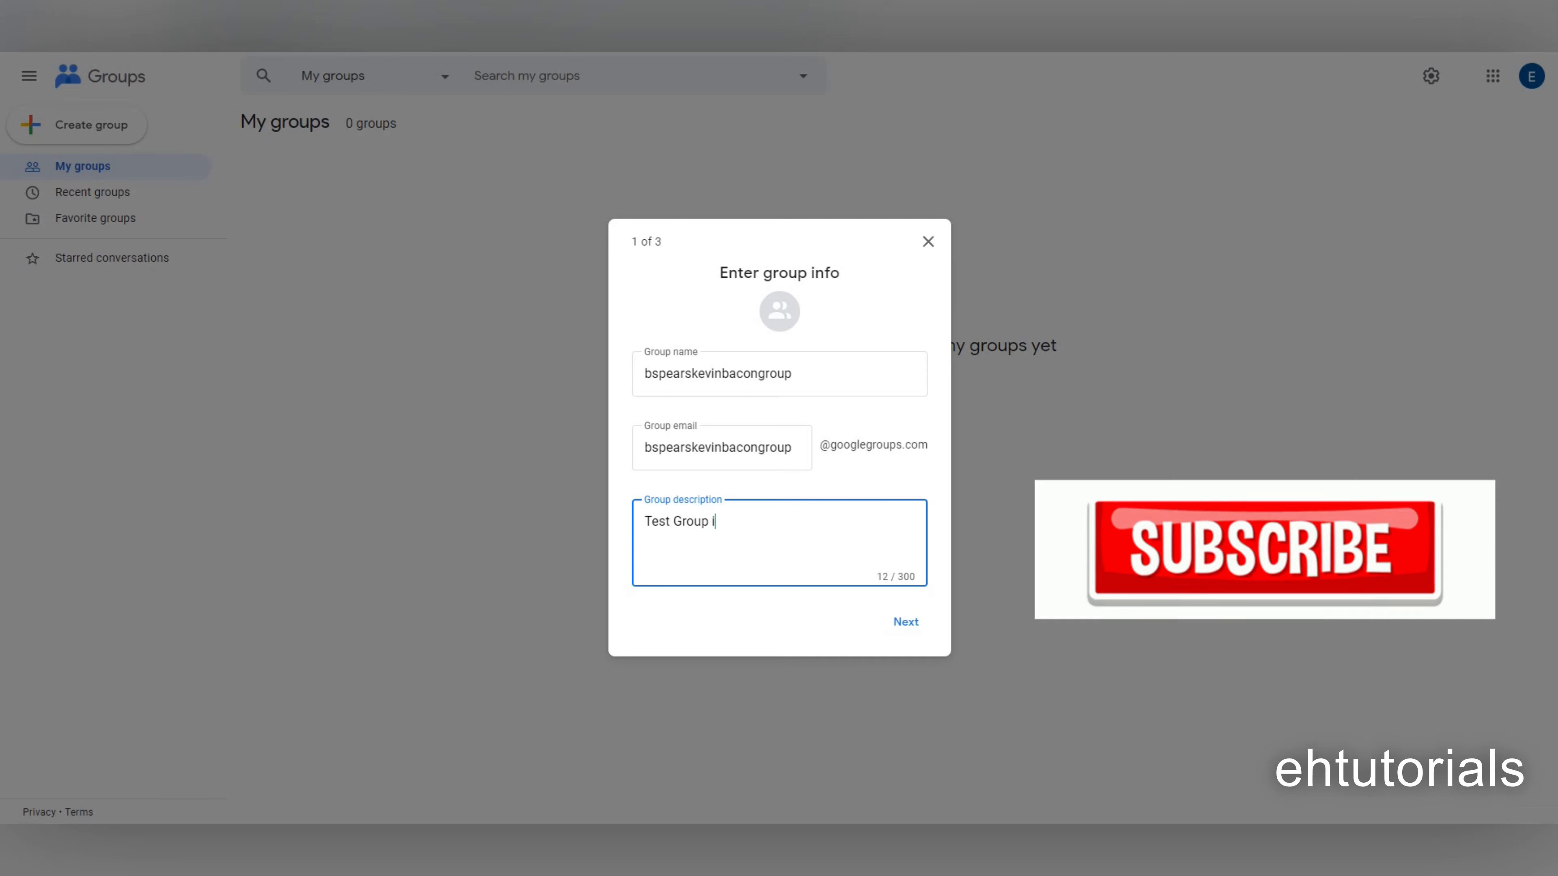
{"action": "type", "text": "nformation"}
{"action": "left_click", "coordinate": [904, 630]}
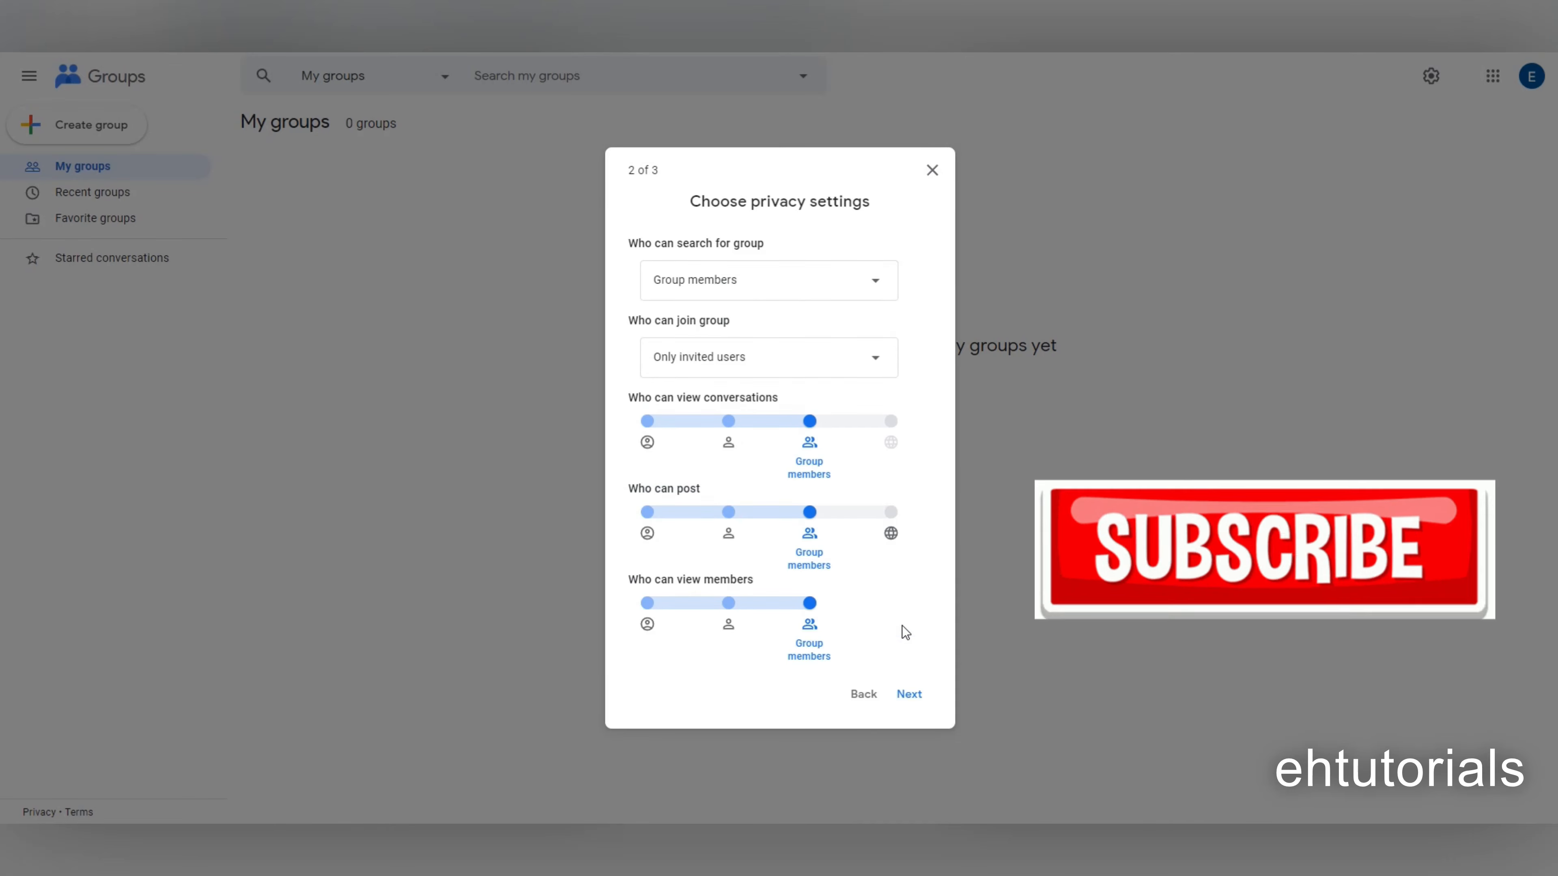
Step: Restrict searching for the group to Group members and joining to Only invited users, and accept the privacy settings
{"action": "left_click", "coordinate": [803, 278]}
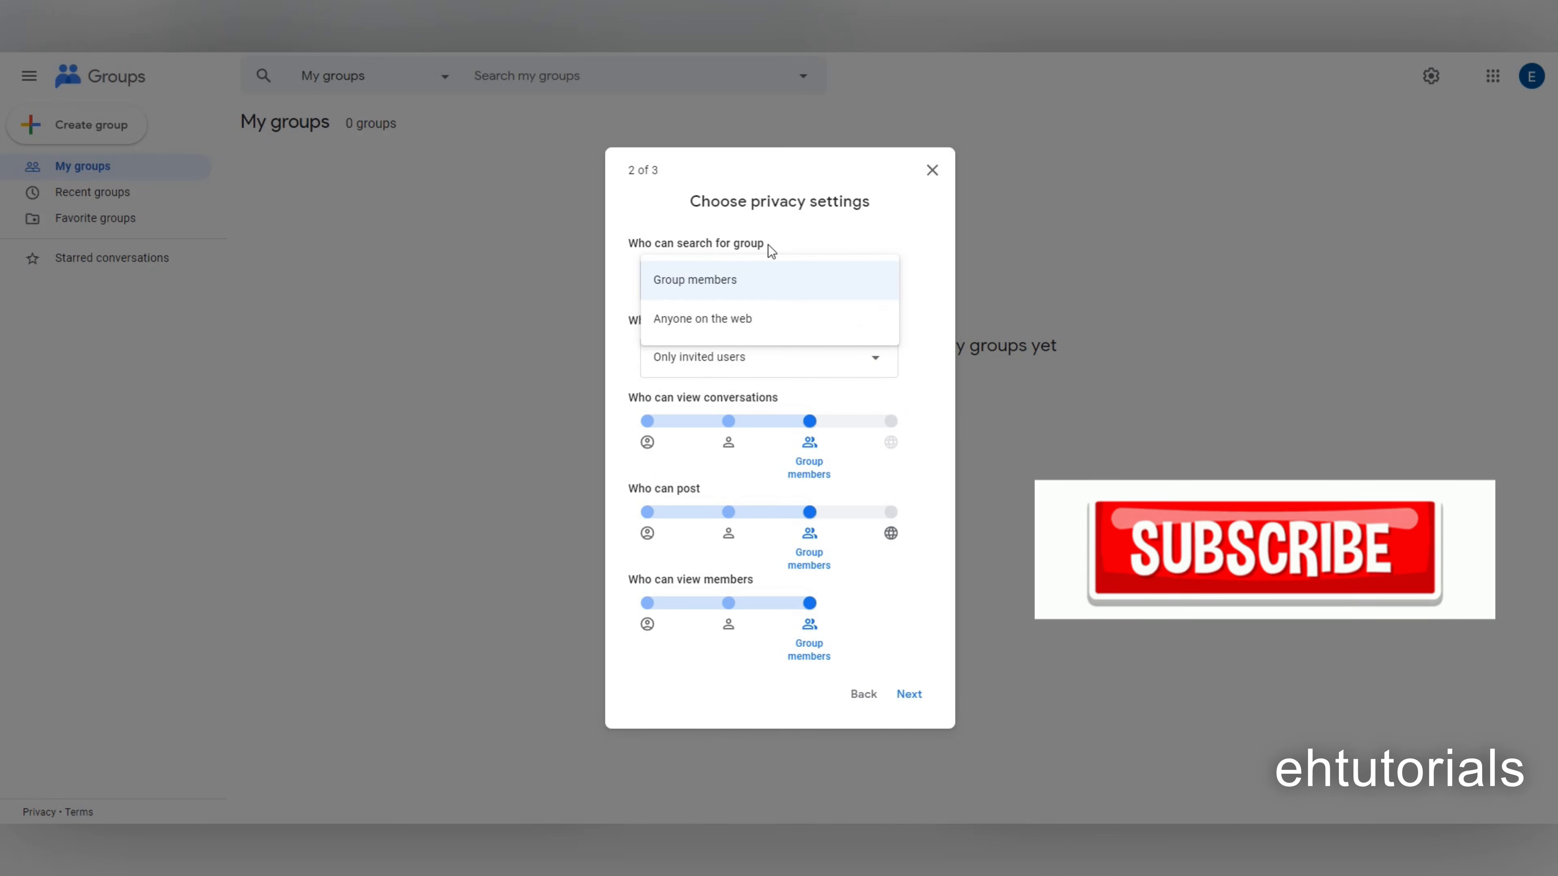
{"action": "left_click", "coordinate": [691, 224]}
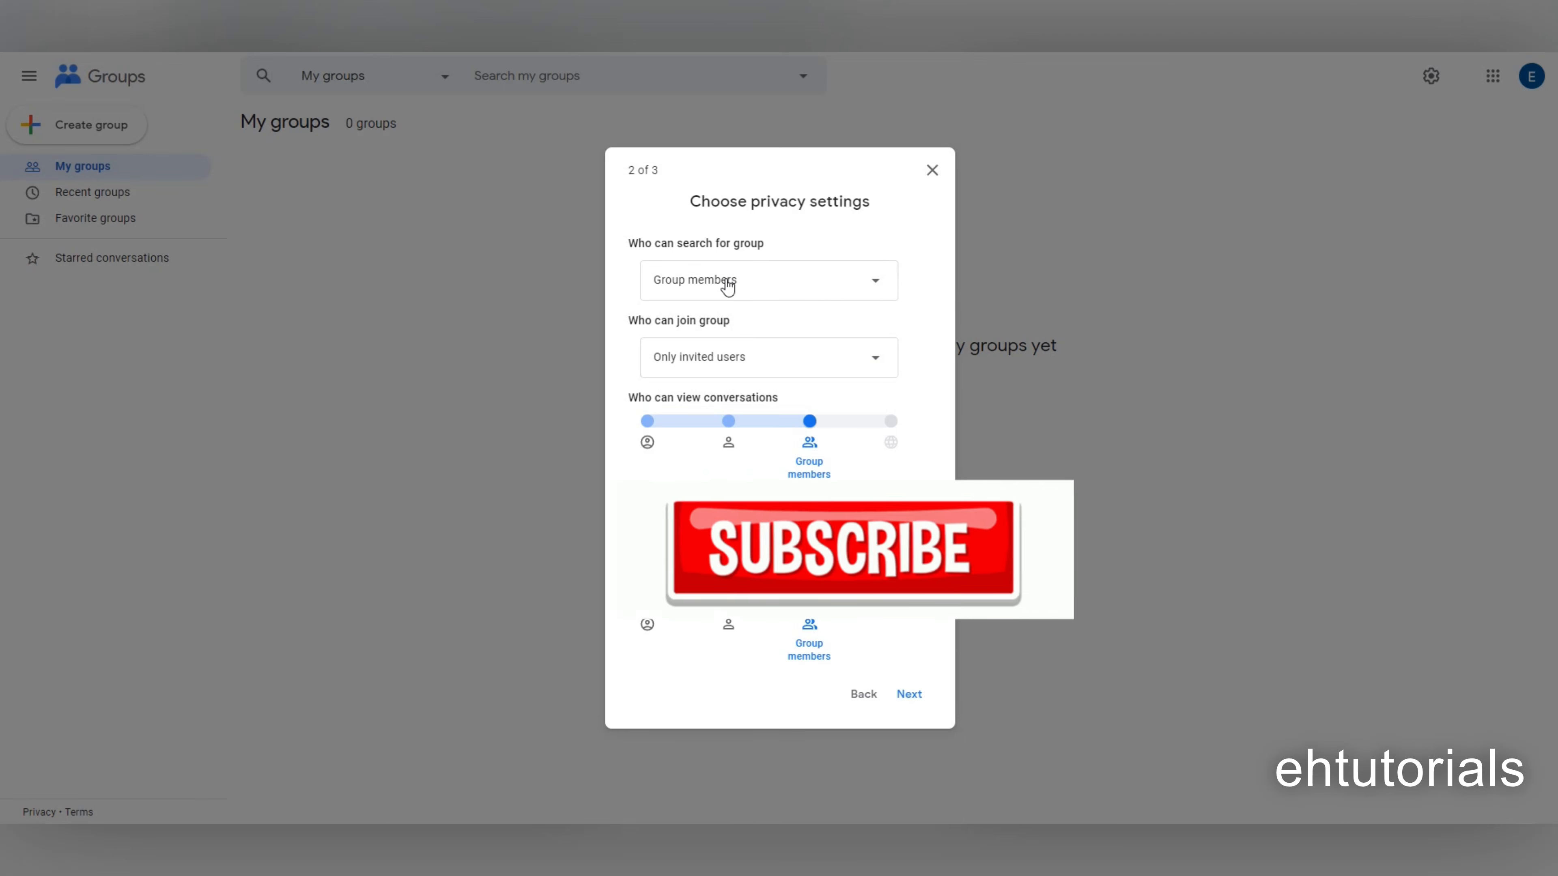
{"action": "left_click", "coordinate": [738, 355]}
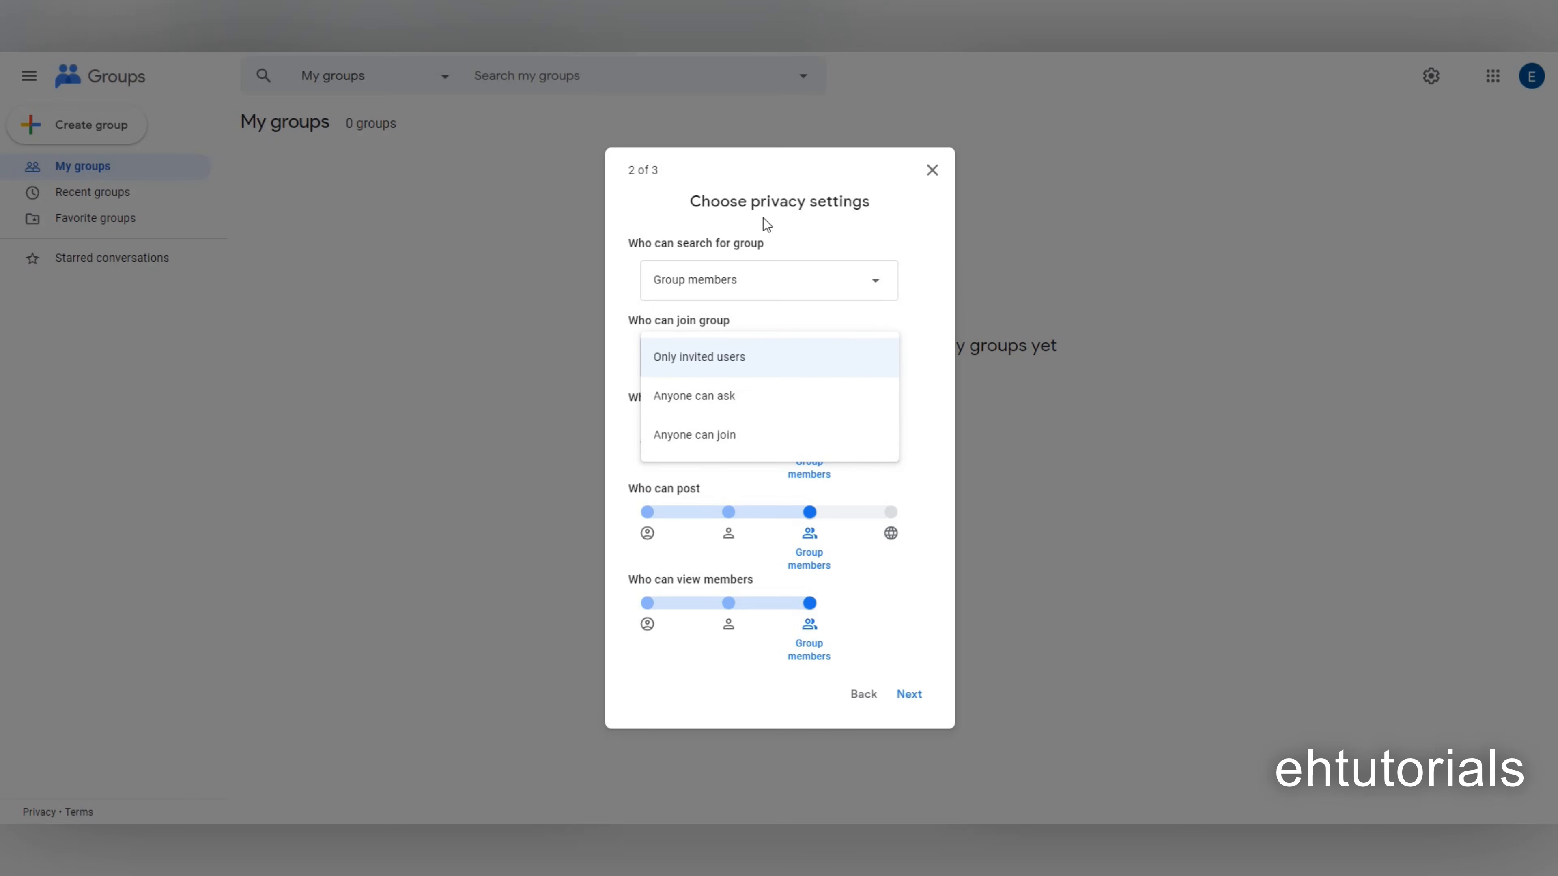
{"action": "left_click_drag", "start_coordinate": [719, 244], "coordinate": [727, 244]}
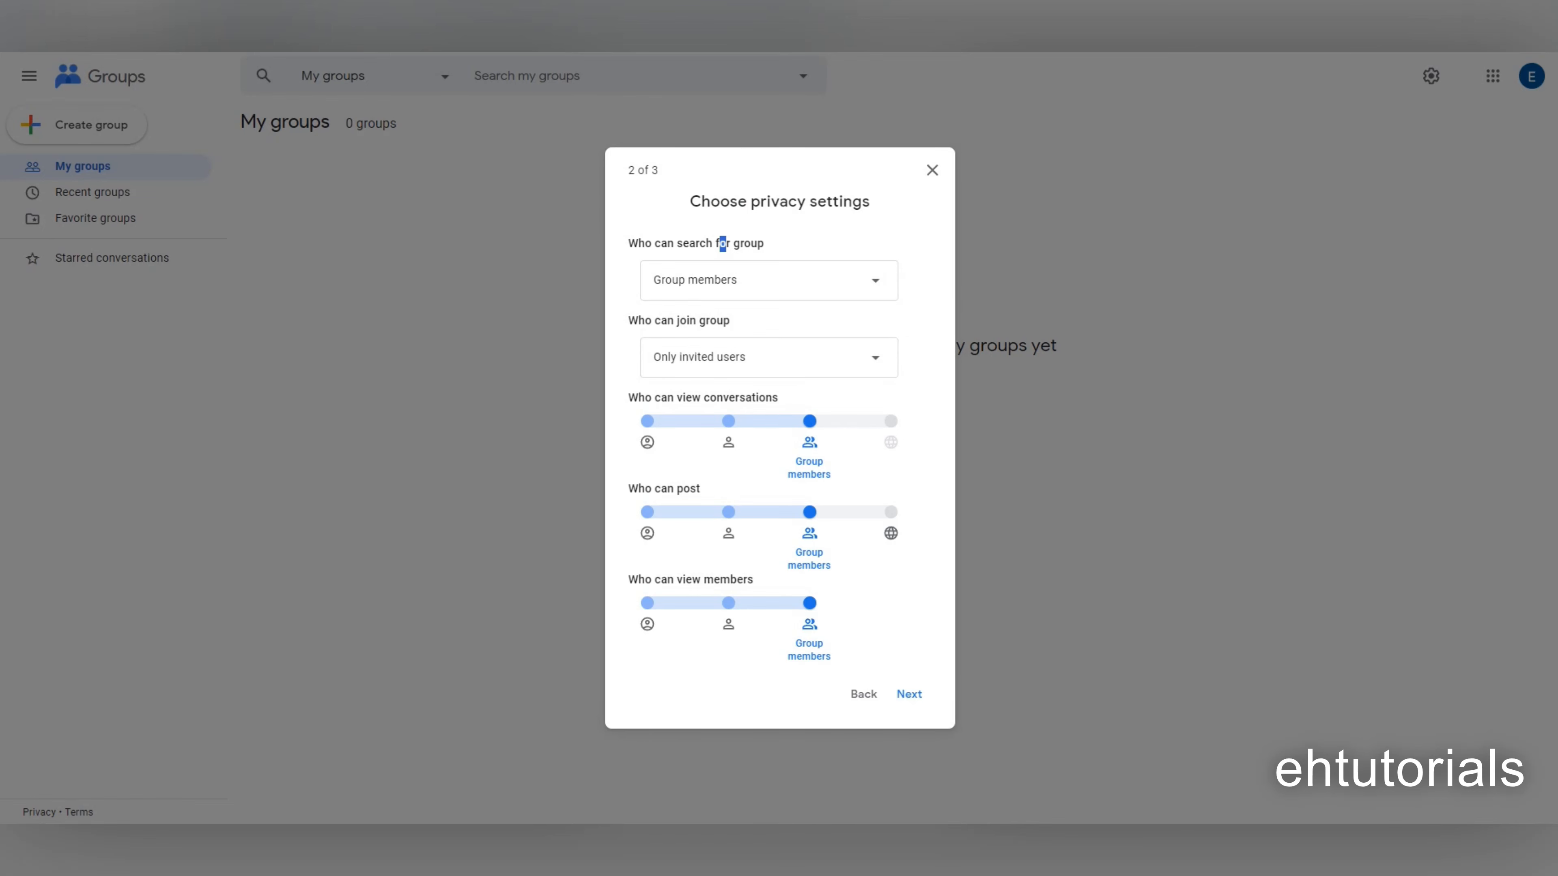
{"action": "left_click", "coordinate": [797, 193]}
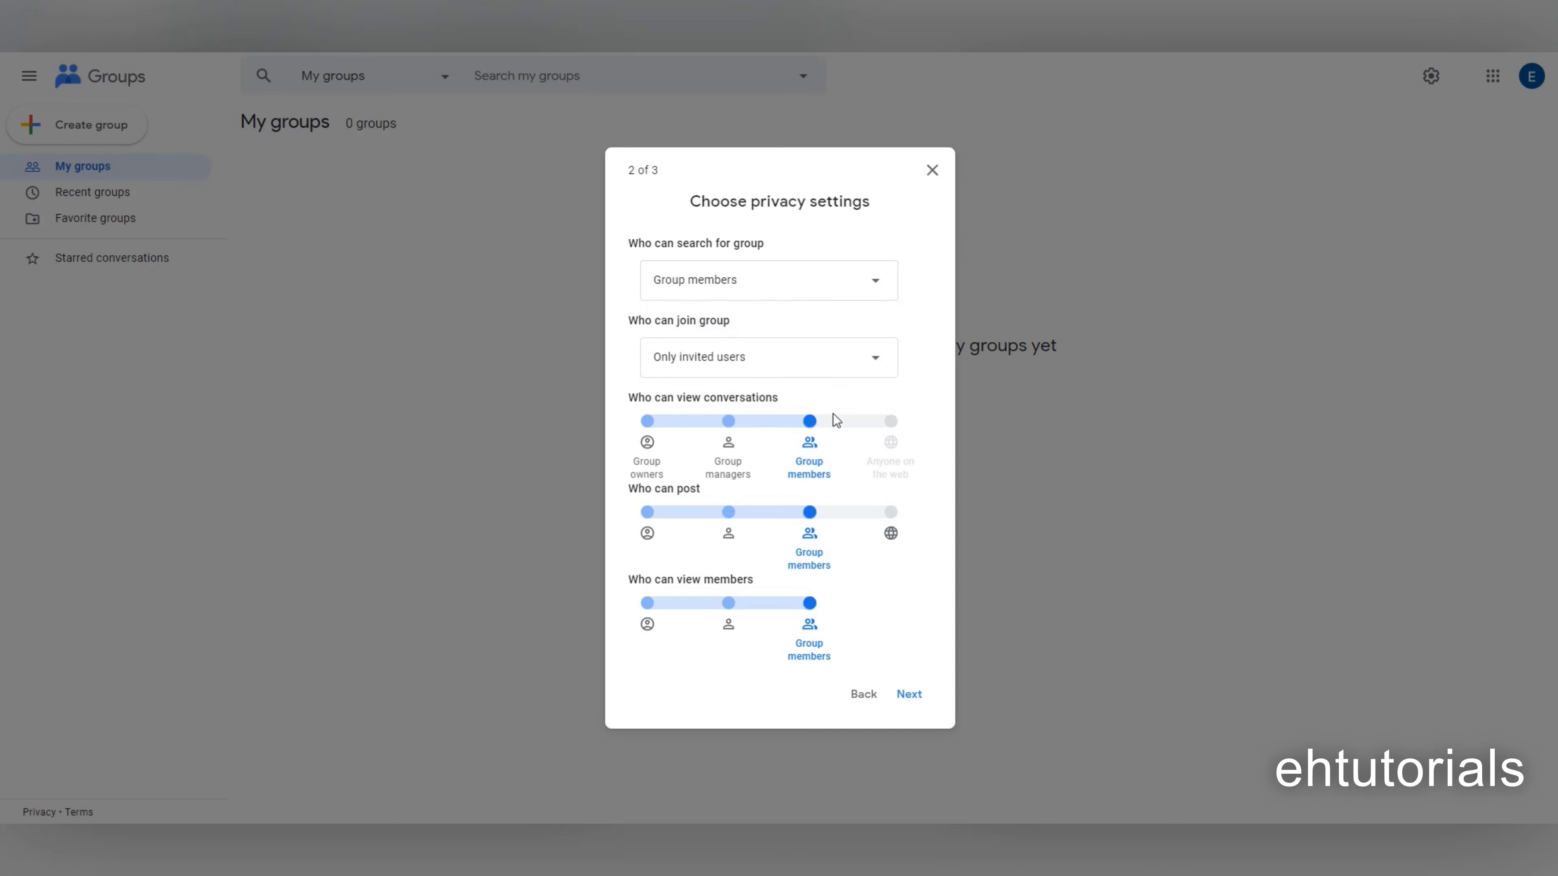
{"action": "left_click", "coordinate": [819, 284]}
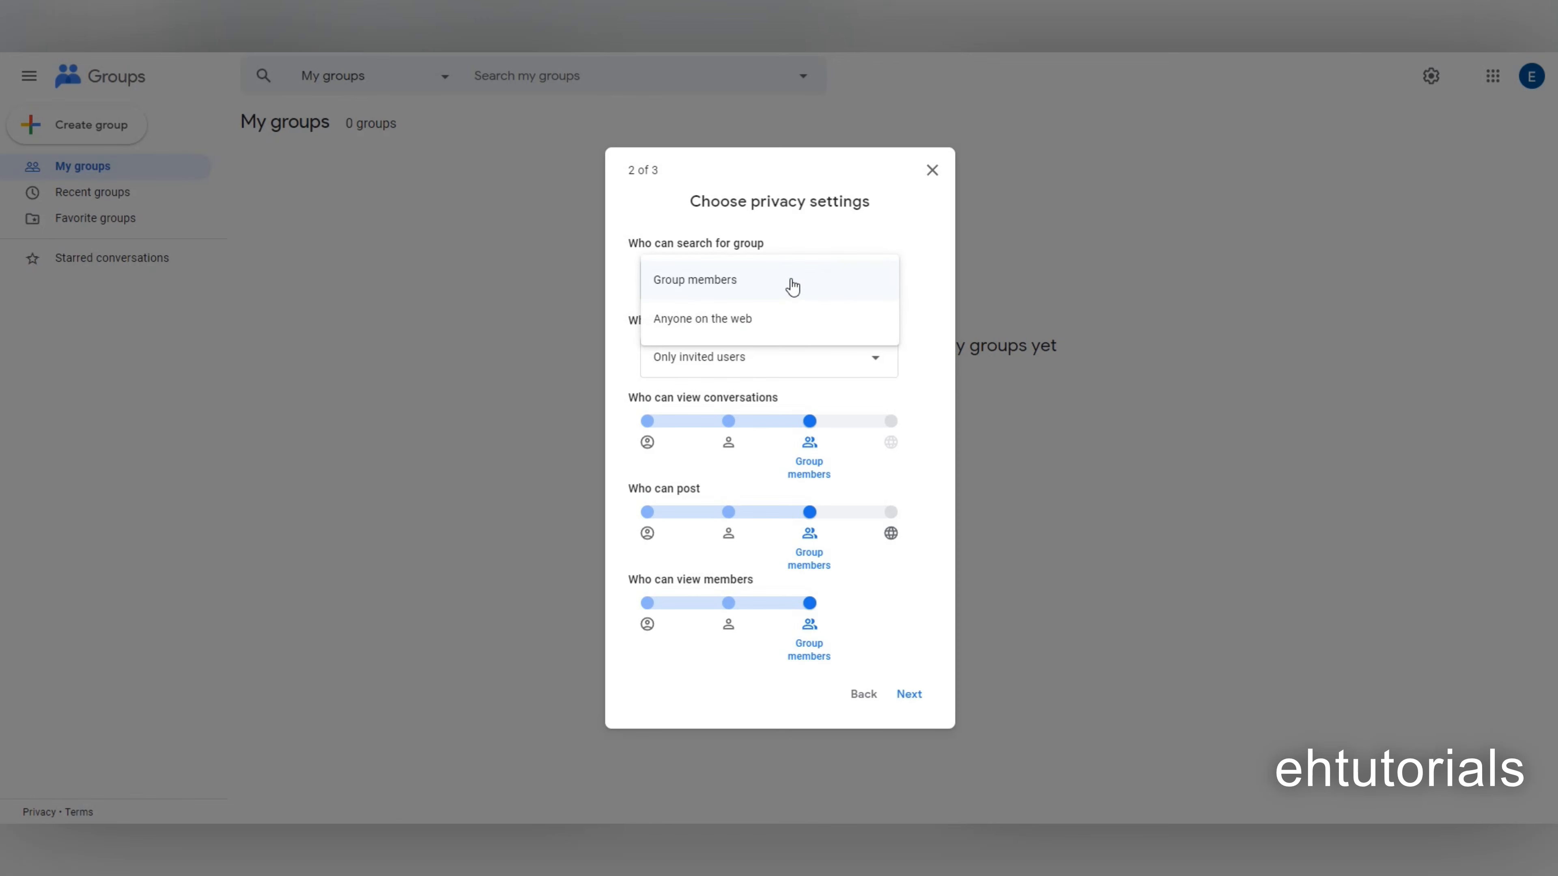
{"action": "left_click", "coordinate": [736, 284]}
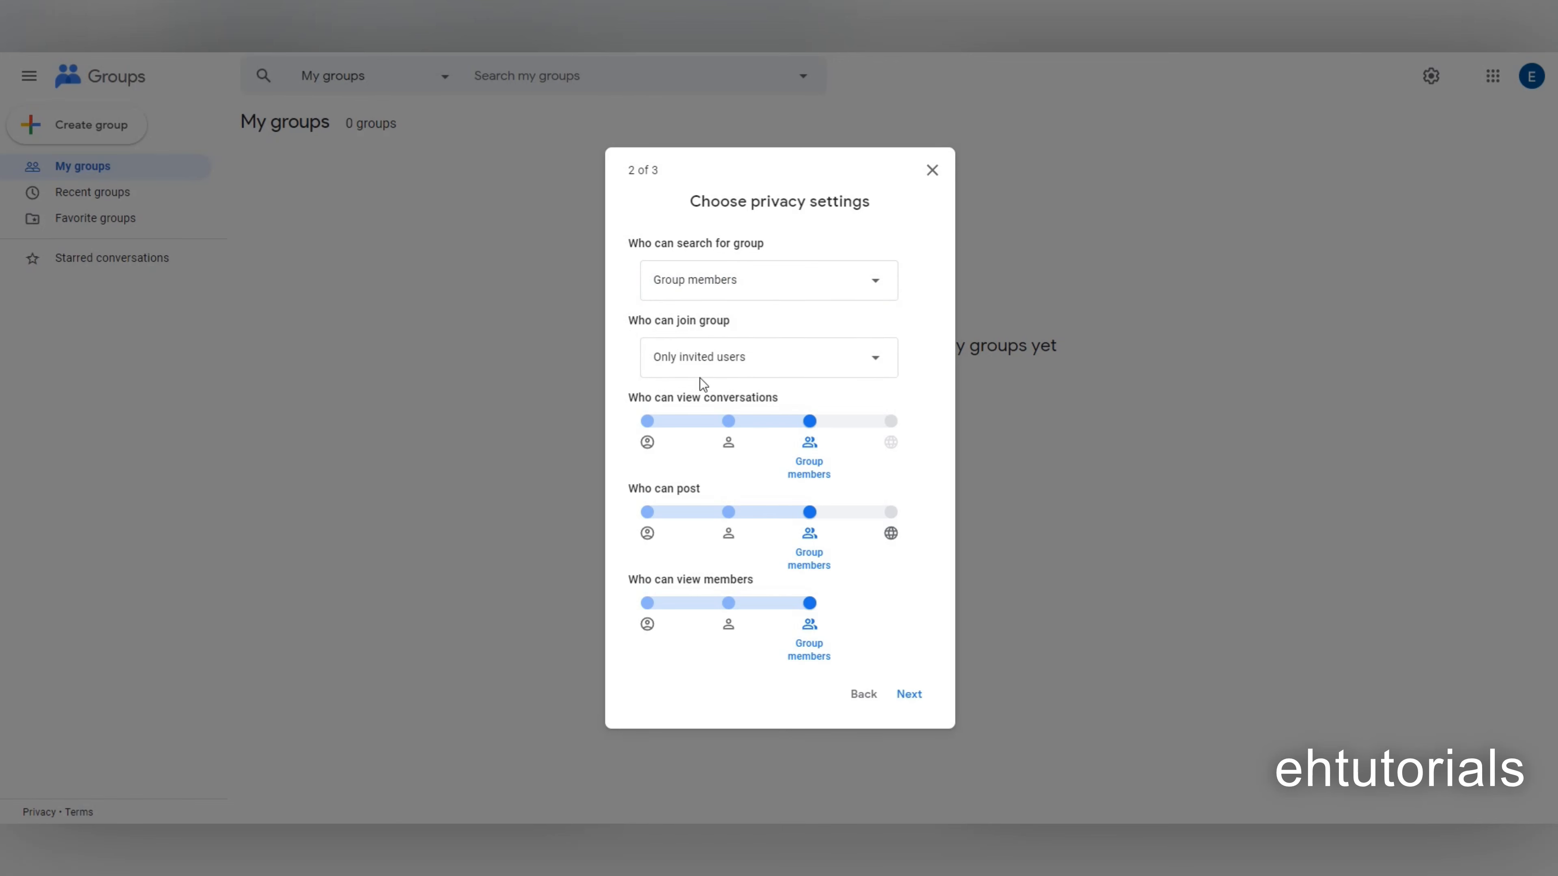
{"action": "left_click", "coordinate": [711, 358]}
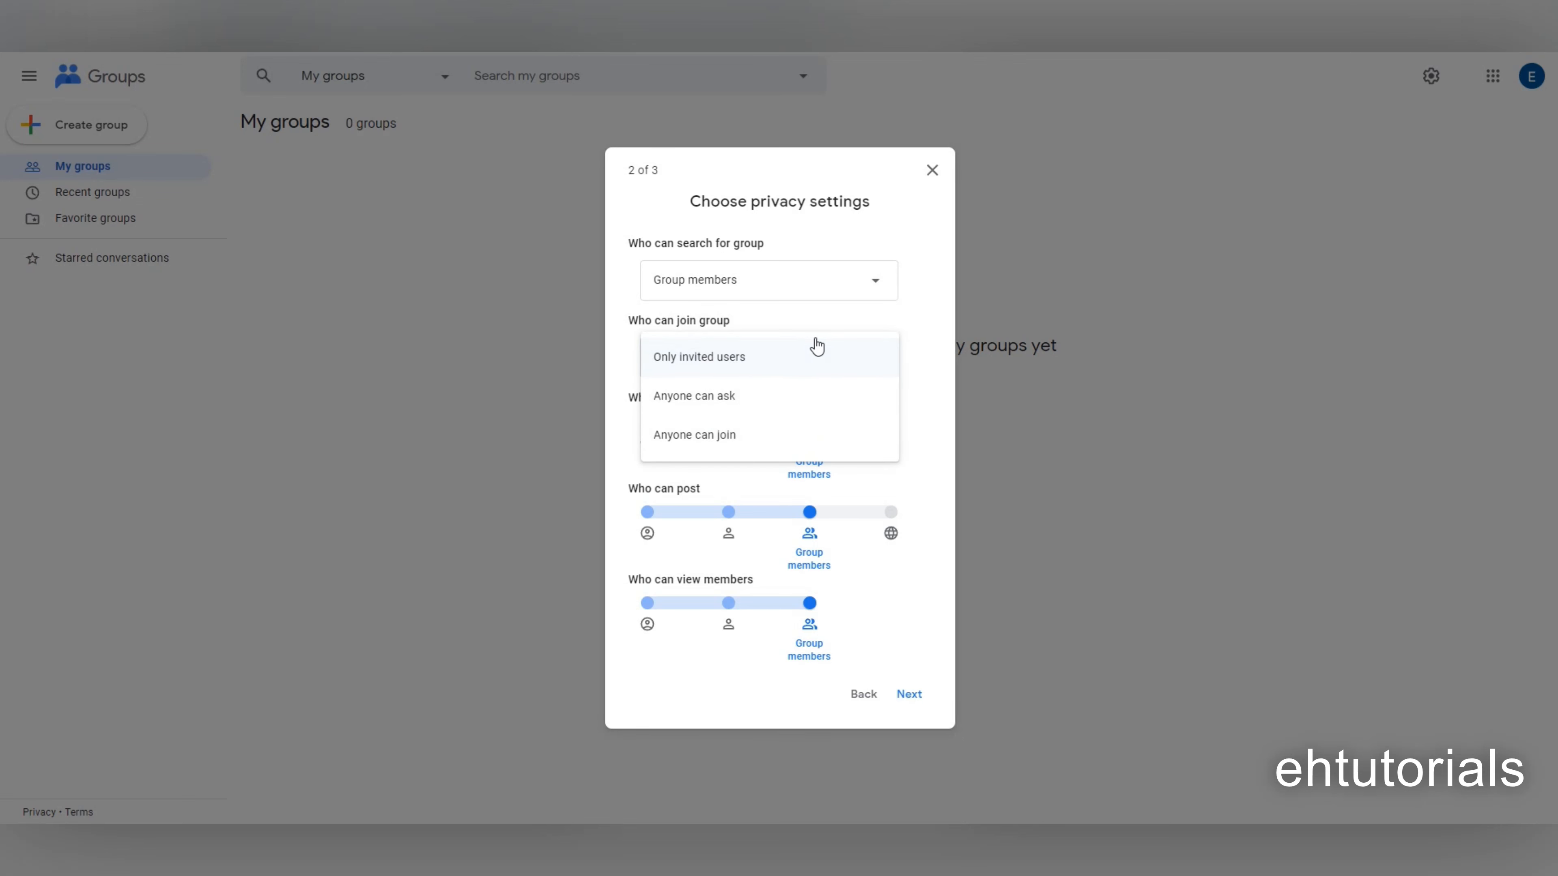
{"action": "left_click", "coordinate": [715, 363]}
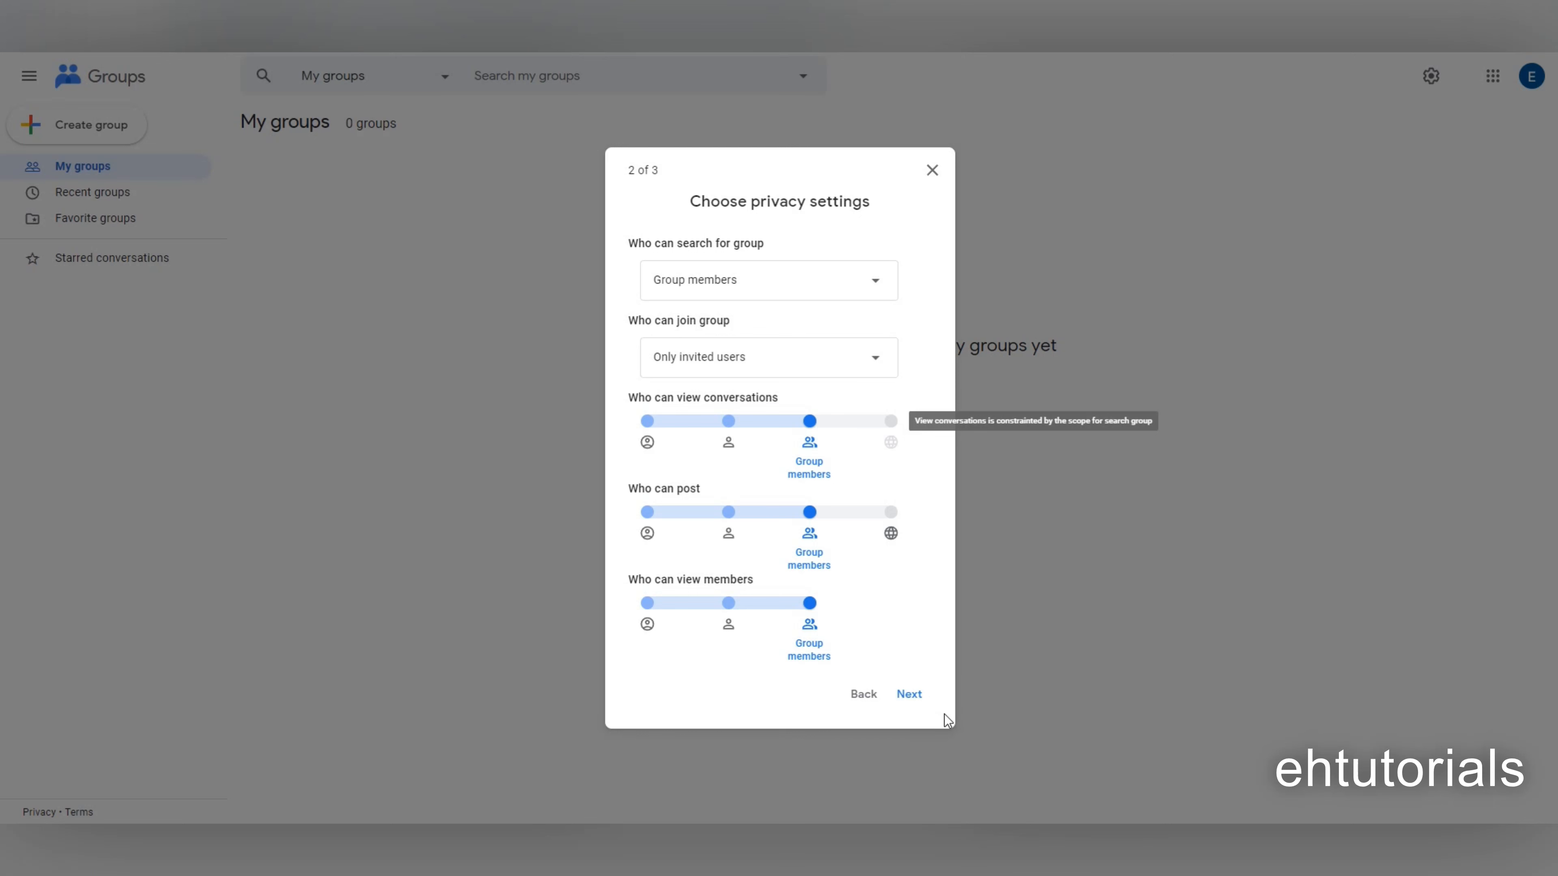
{"action": "left_click", "coordinate": [909, 695]}
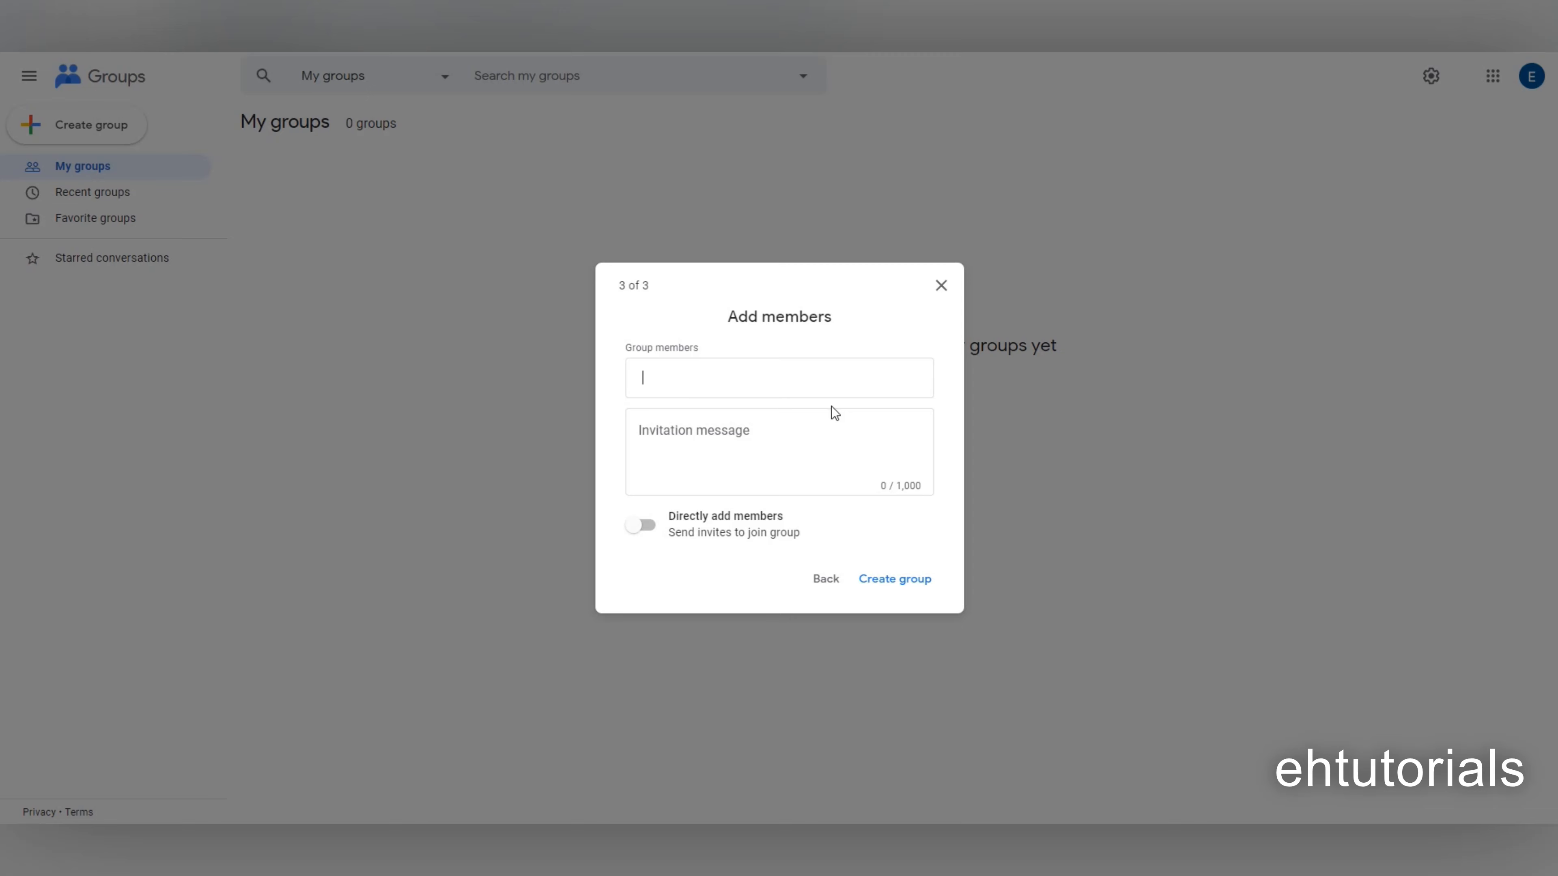
Step: Add the contacts Kevin Bacon and Britney Spears as group members
{"action": "type", "text": "k"}
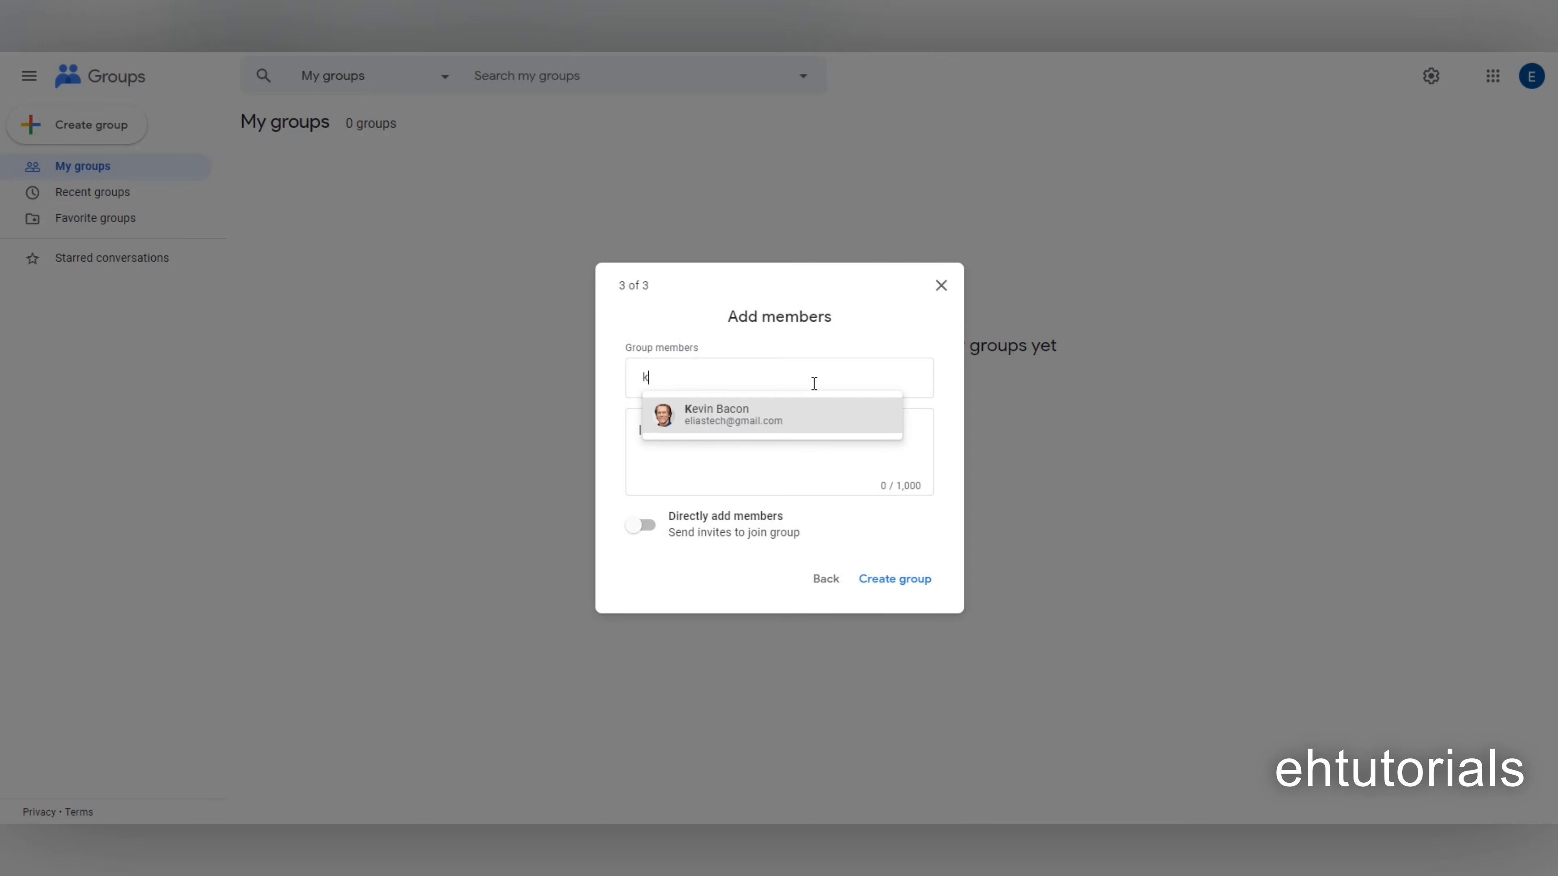
{"action": "left_click", "coordinate": [694, 418]}
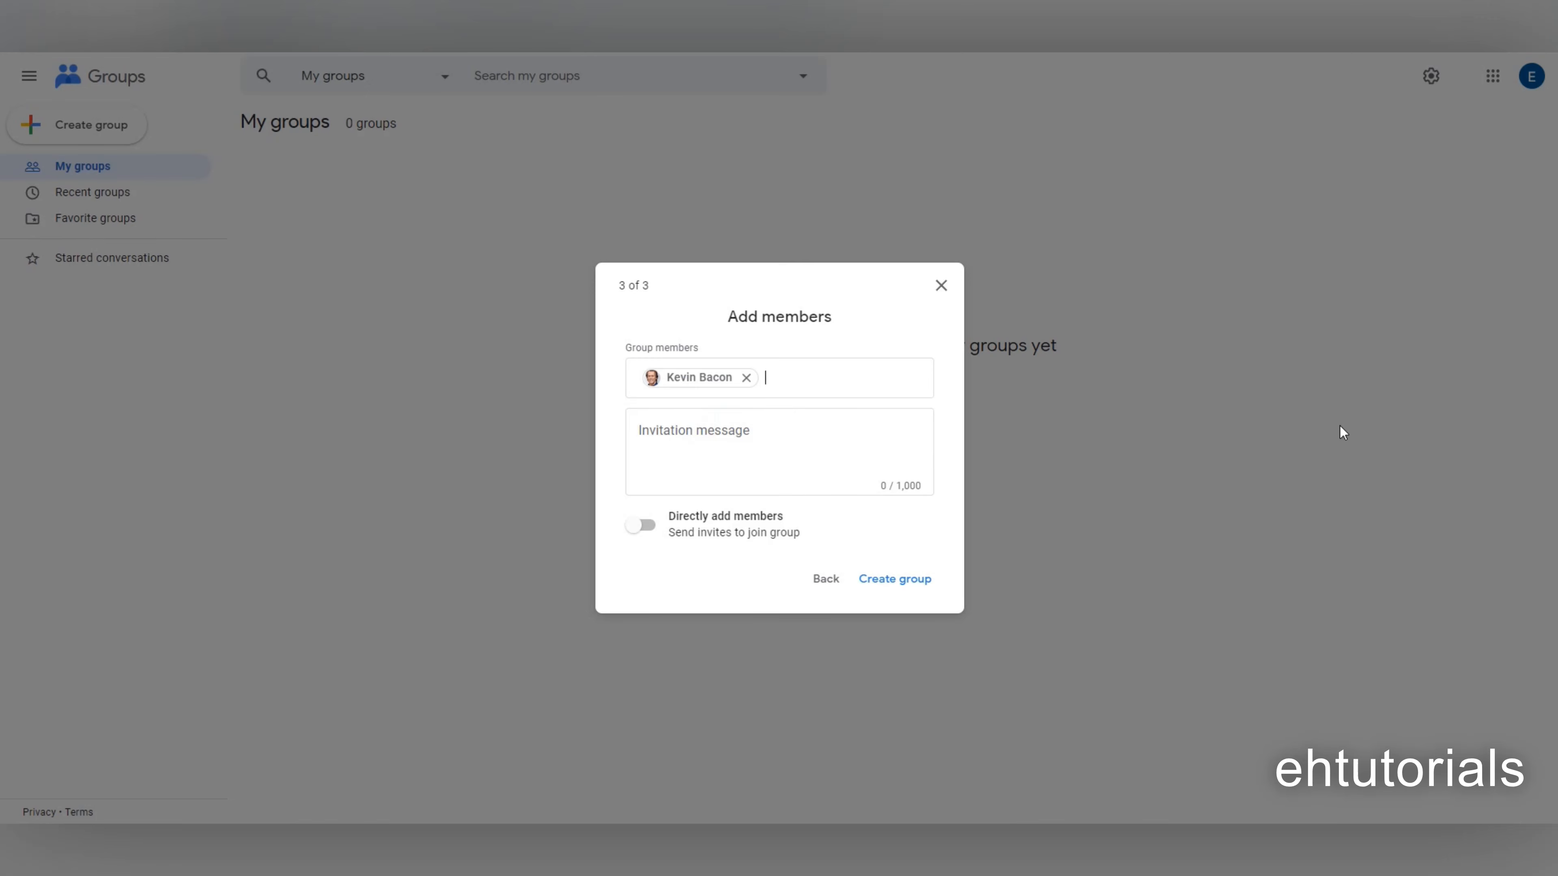
{"action": "type", "text": "b"}
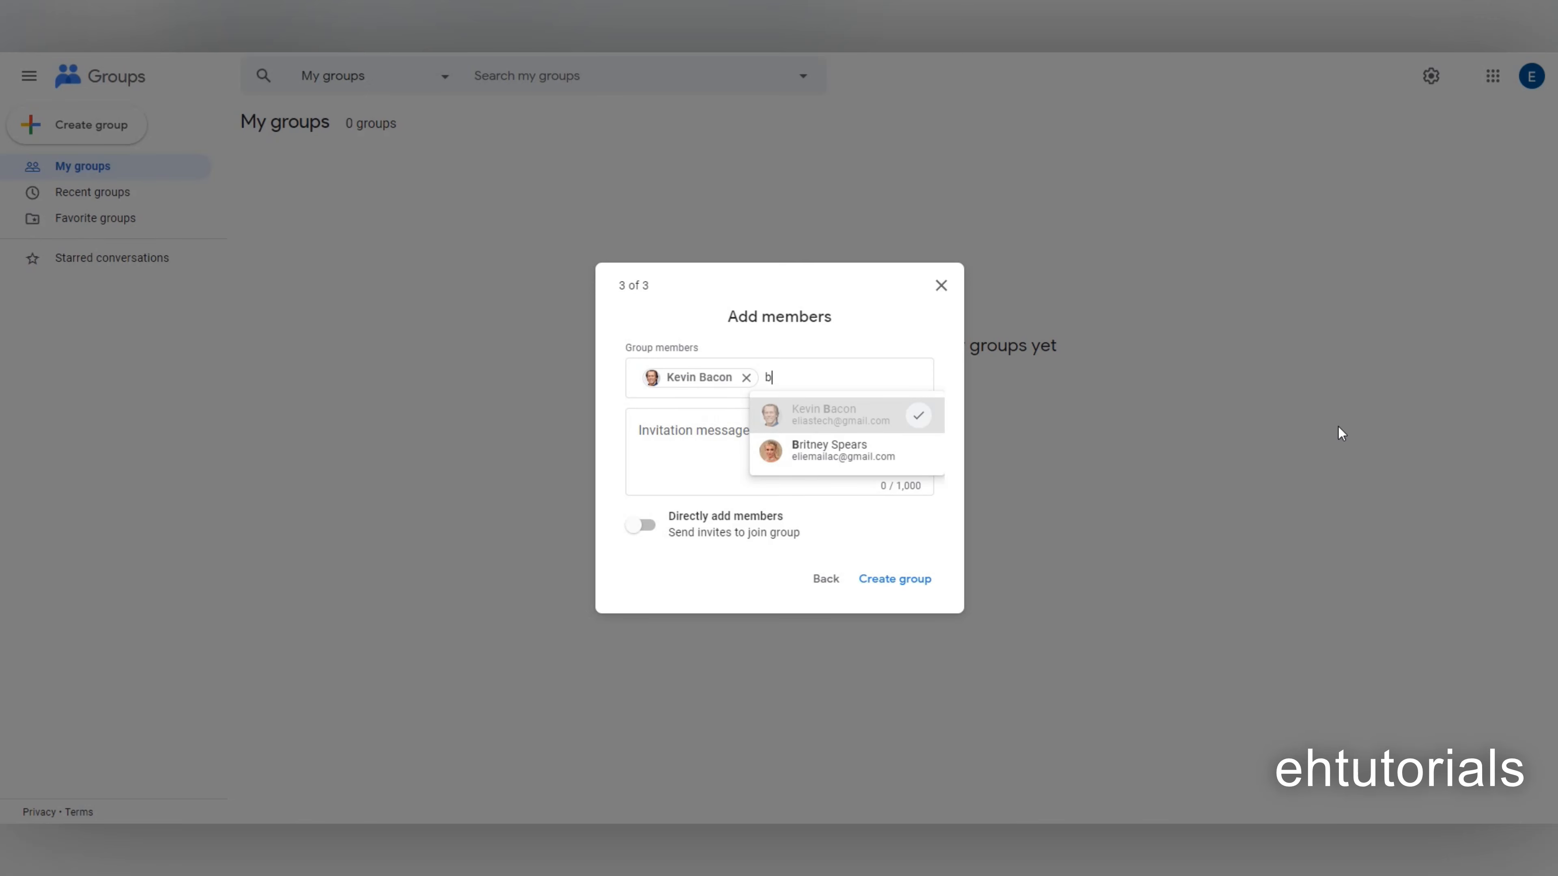
{"action": "left_click", "coordinate": [941, 450]}
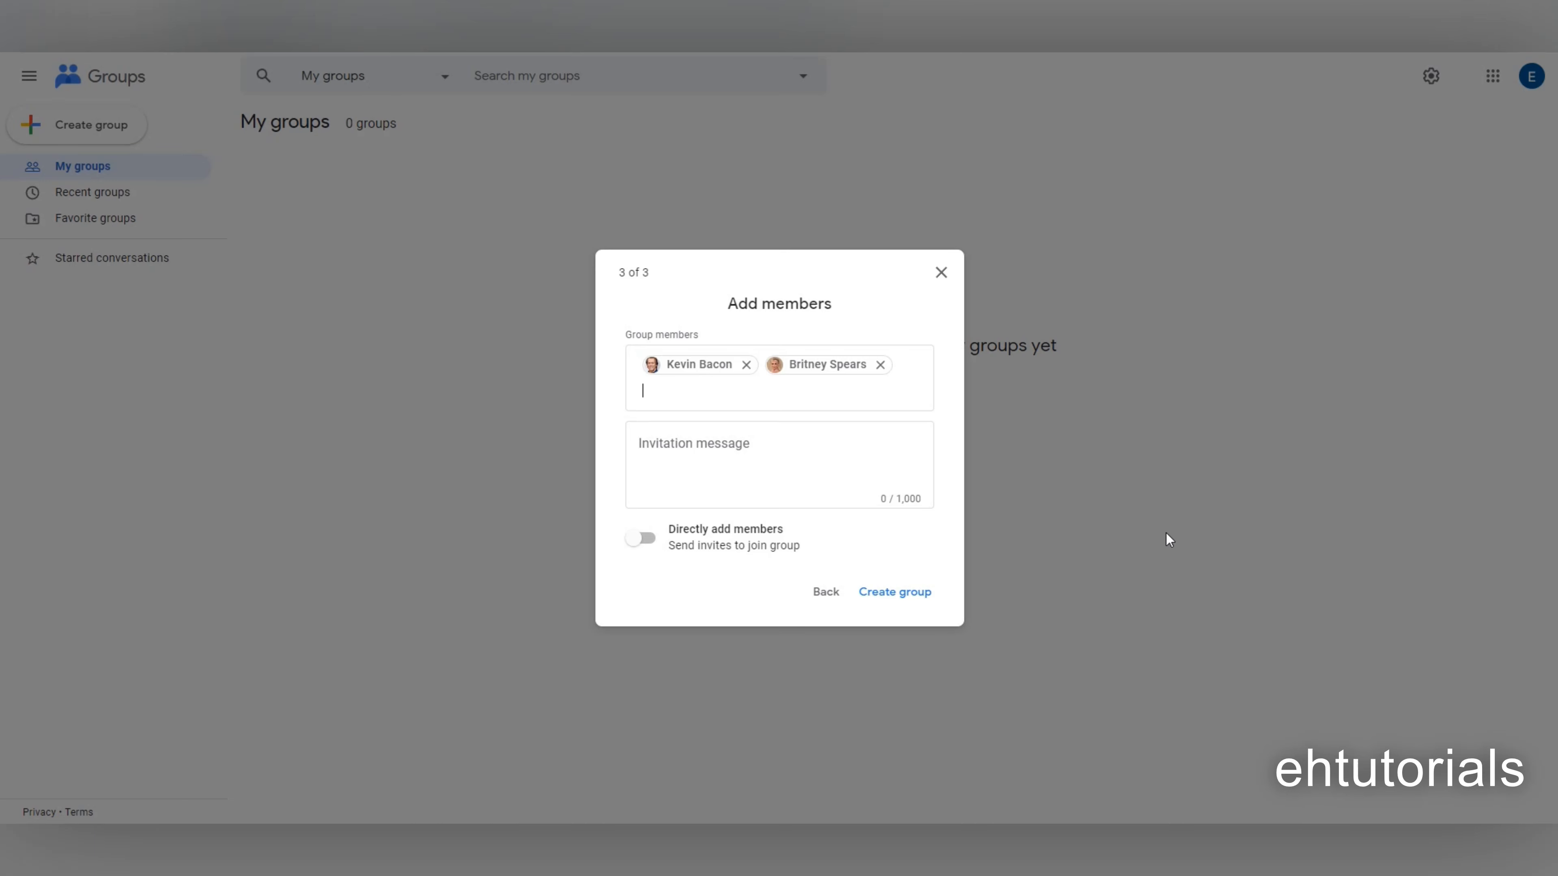
{"action": "left_click", "coordinate": [887, 592]}
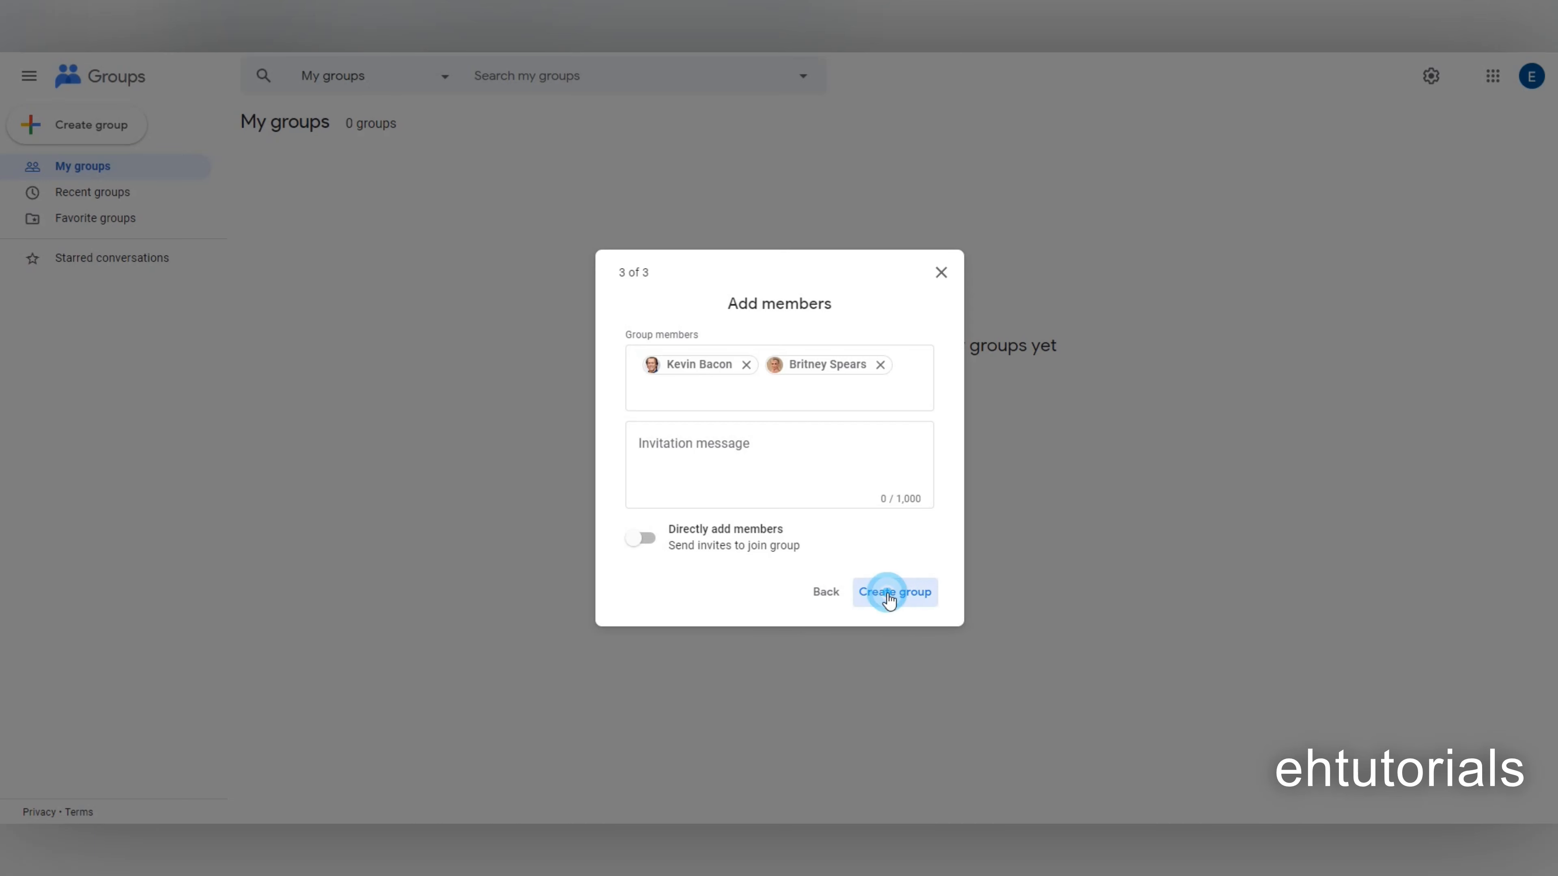
Step: Write the invitation message "This is the Kevin Bacon family group."
{"action": "left_click", "coordinate": [700, 450]}
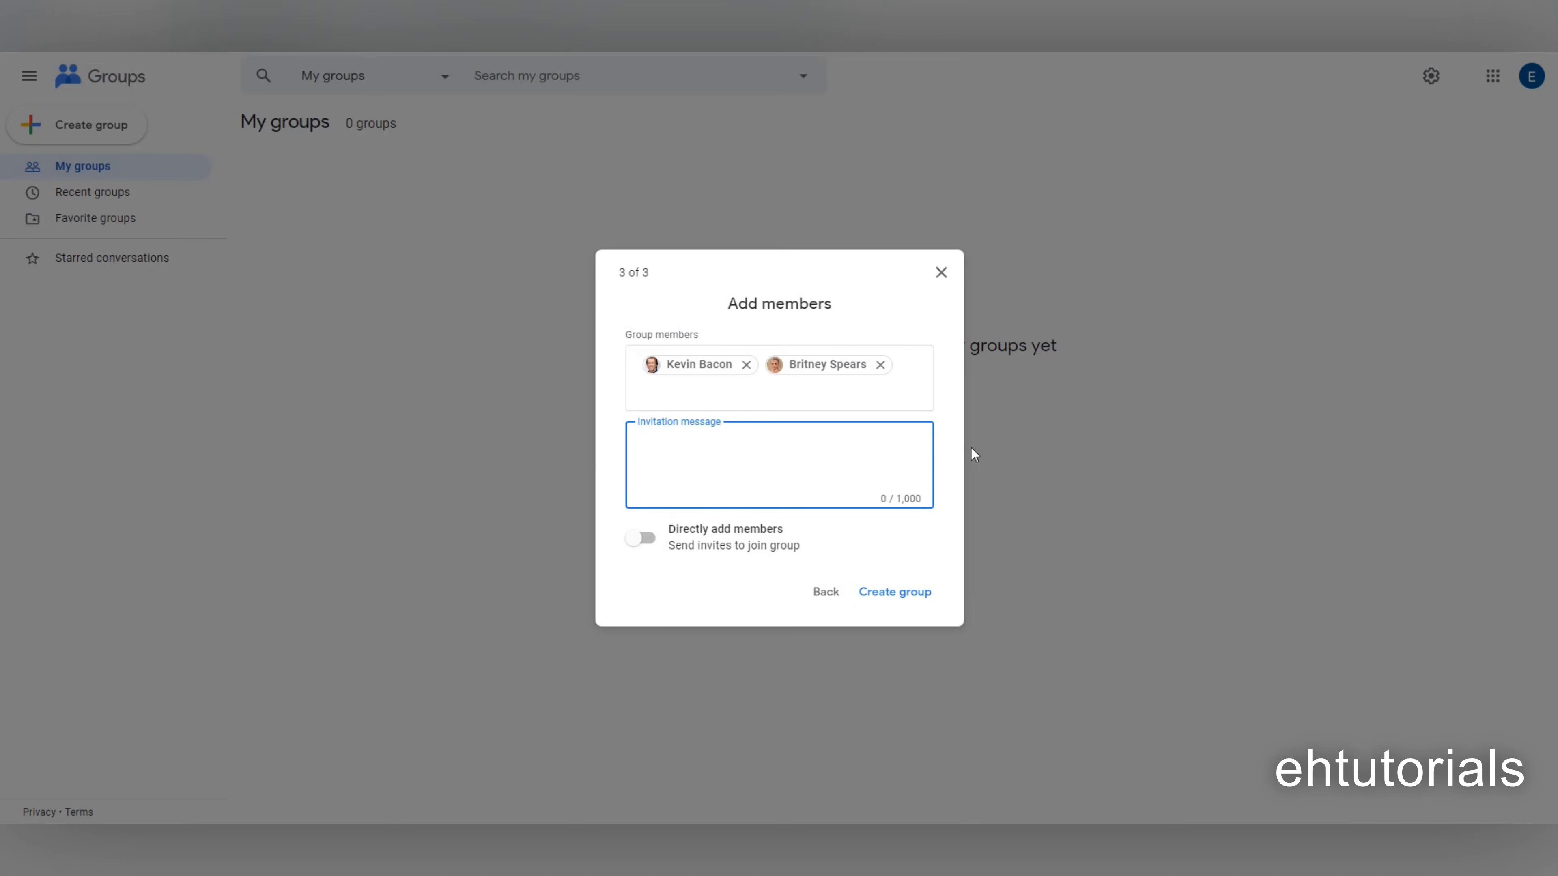
{"action": "type", "text": "This is the kev"}
{"action": "key", "text": "BackSpace"}
{"action": "type", "text": "Kevin Bacon fami"}
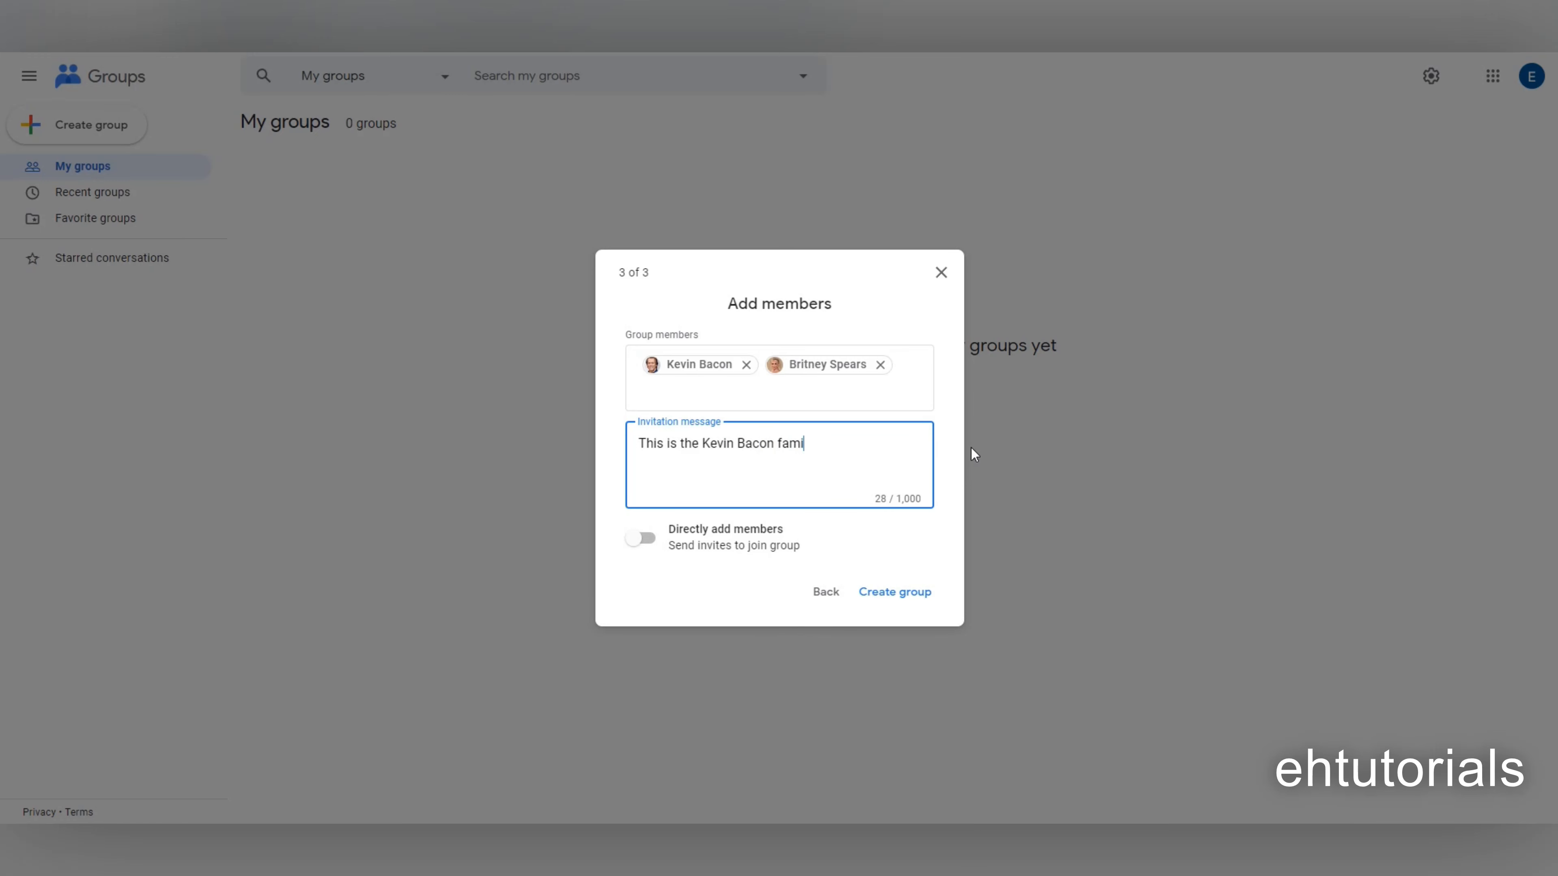
{"action": "type", "text": "ly group."}
Step: Enable adding members directly, create the group with the captcha check completed, and dismiss the member summary
{"action": "left_click", "coordinate": [632, 542]}
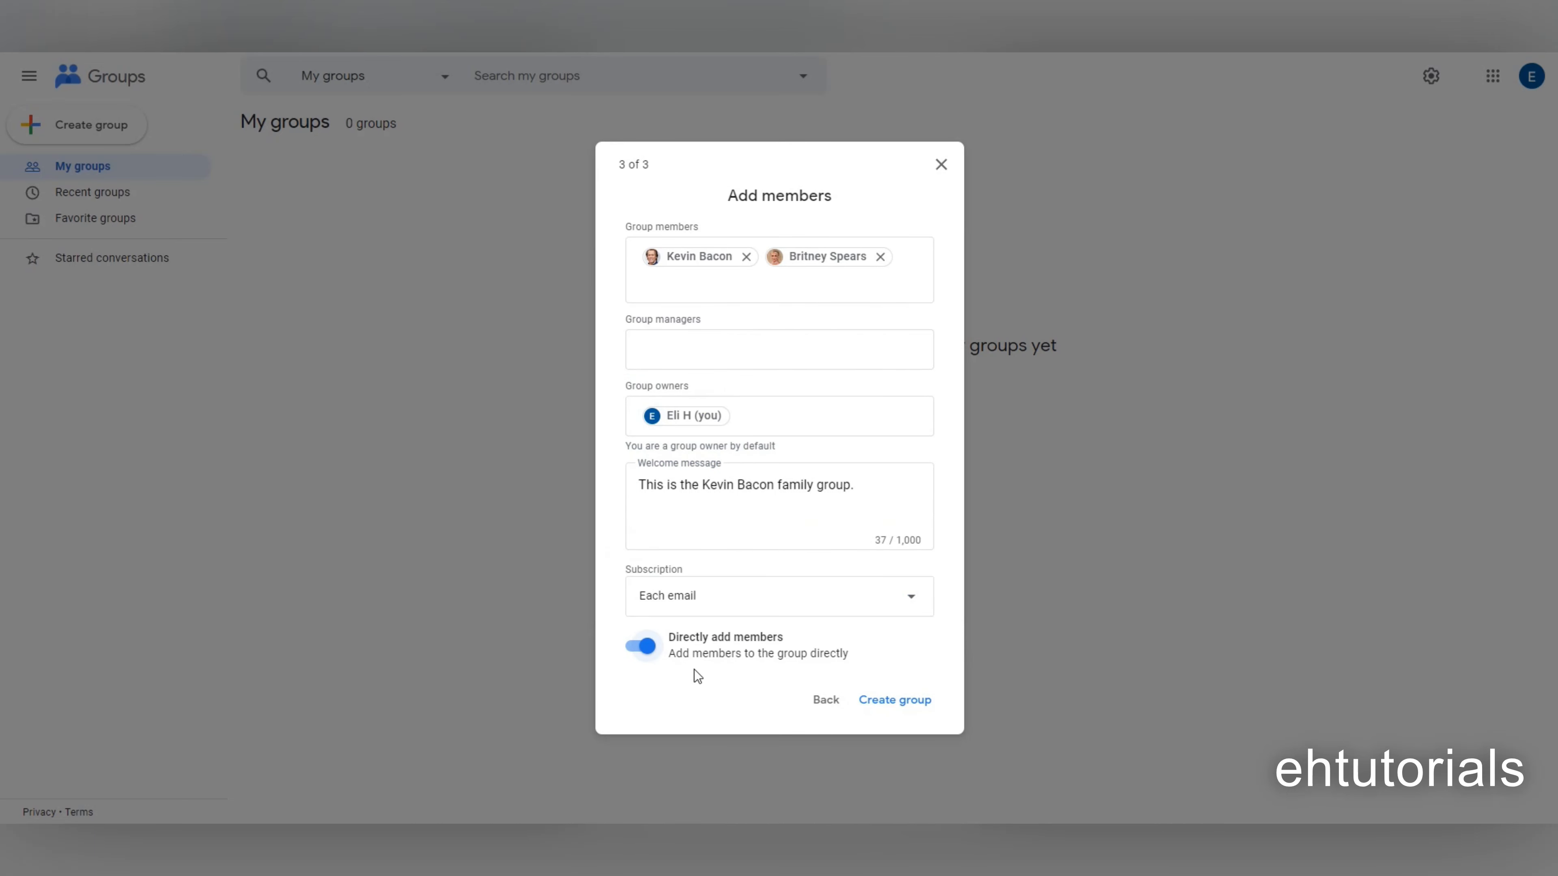
{"action": "left_click", "coordinate": [890, 716]}
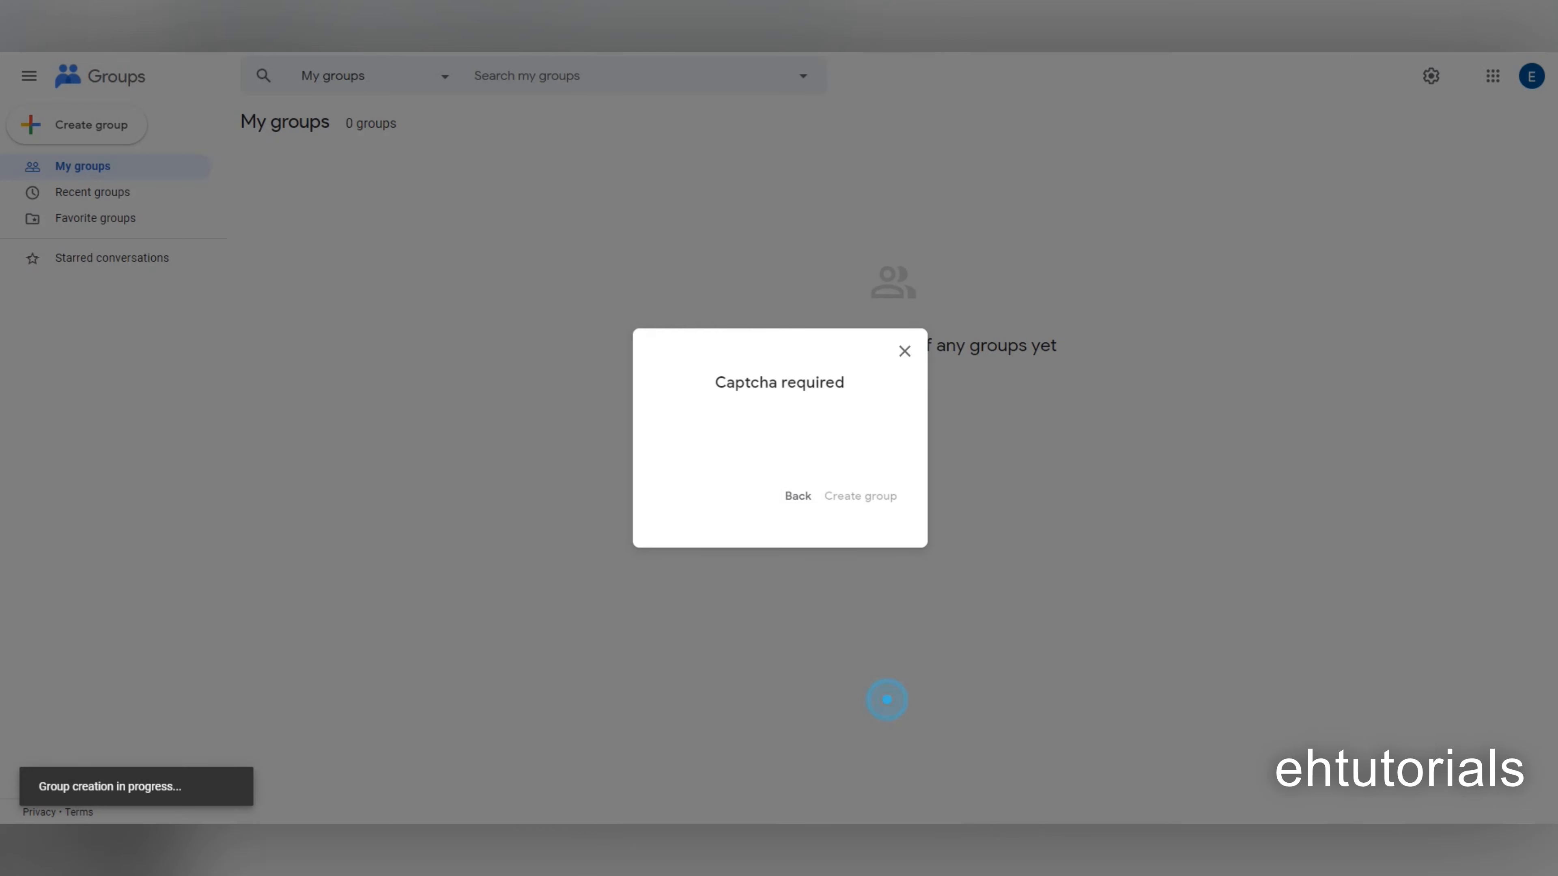
{"action": "left_click", "coordinate": [678, 432]}
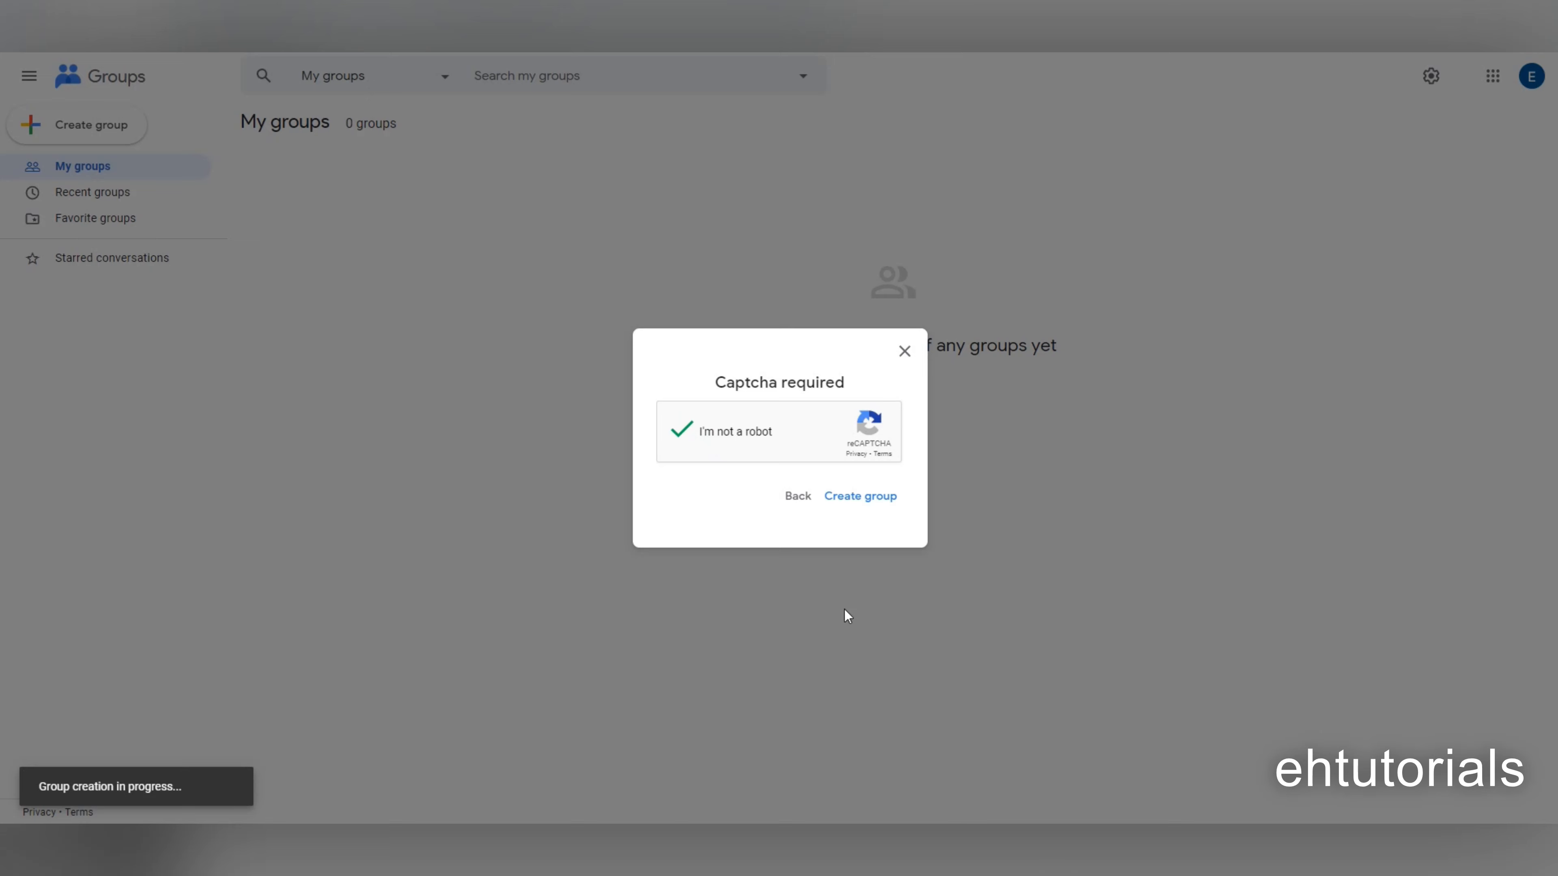
{"action": "left_click", "coordinate": [857, 497]}
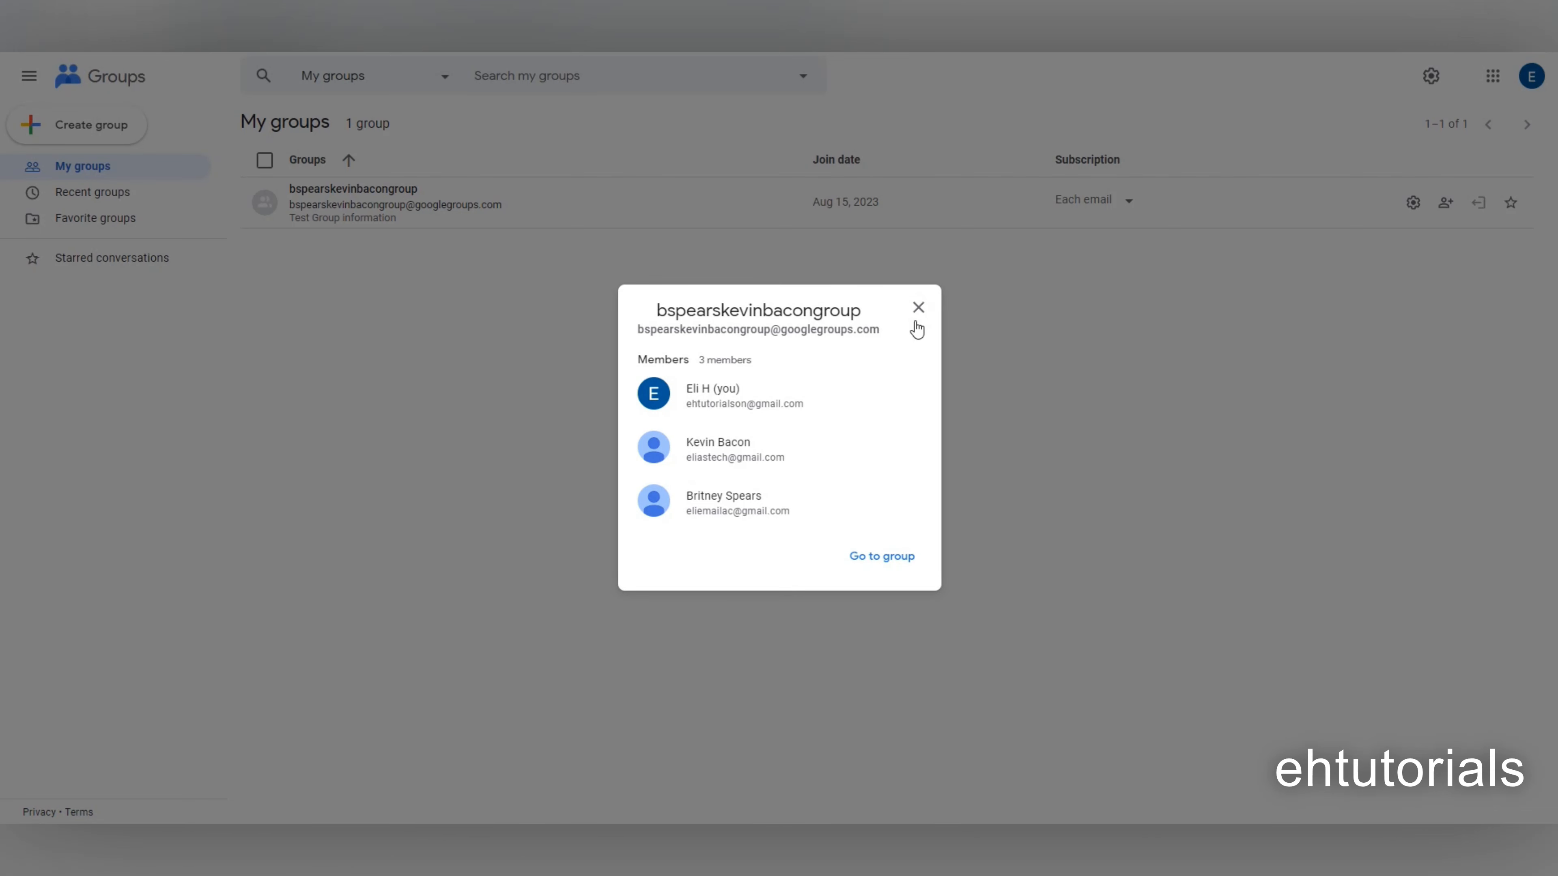
{"action": "left_click", "coordinate": [919, 307]}
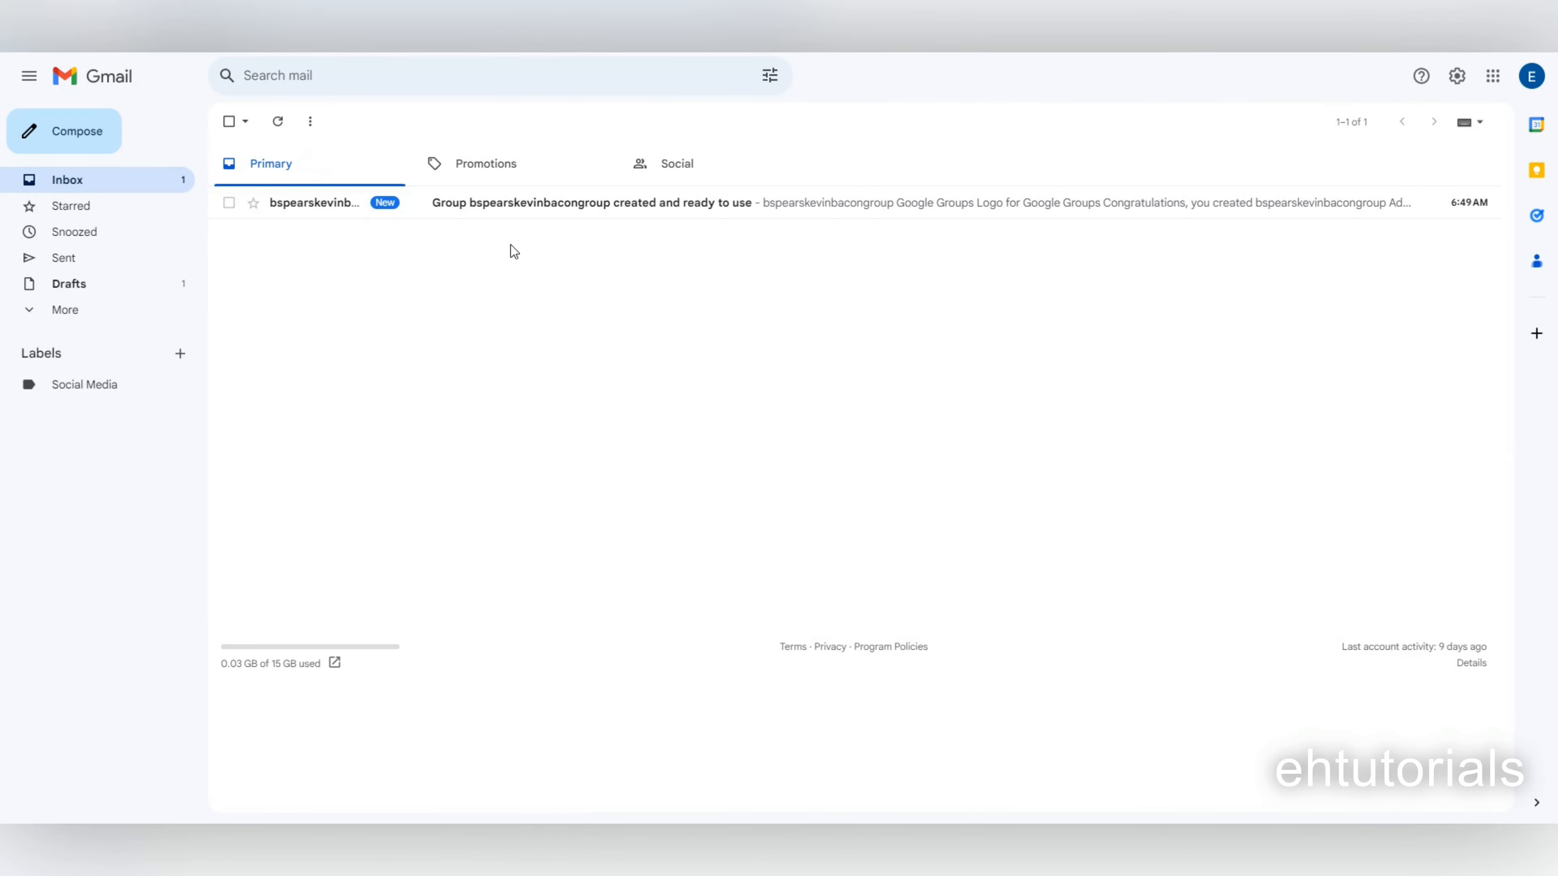
Step: Open the group creation email in Gmail, and open the bspearskevinbacongroup page in Google Groups
{"action": "left_click", "coordinate": [646, 210]}
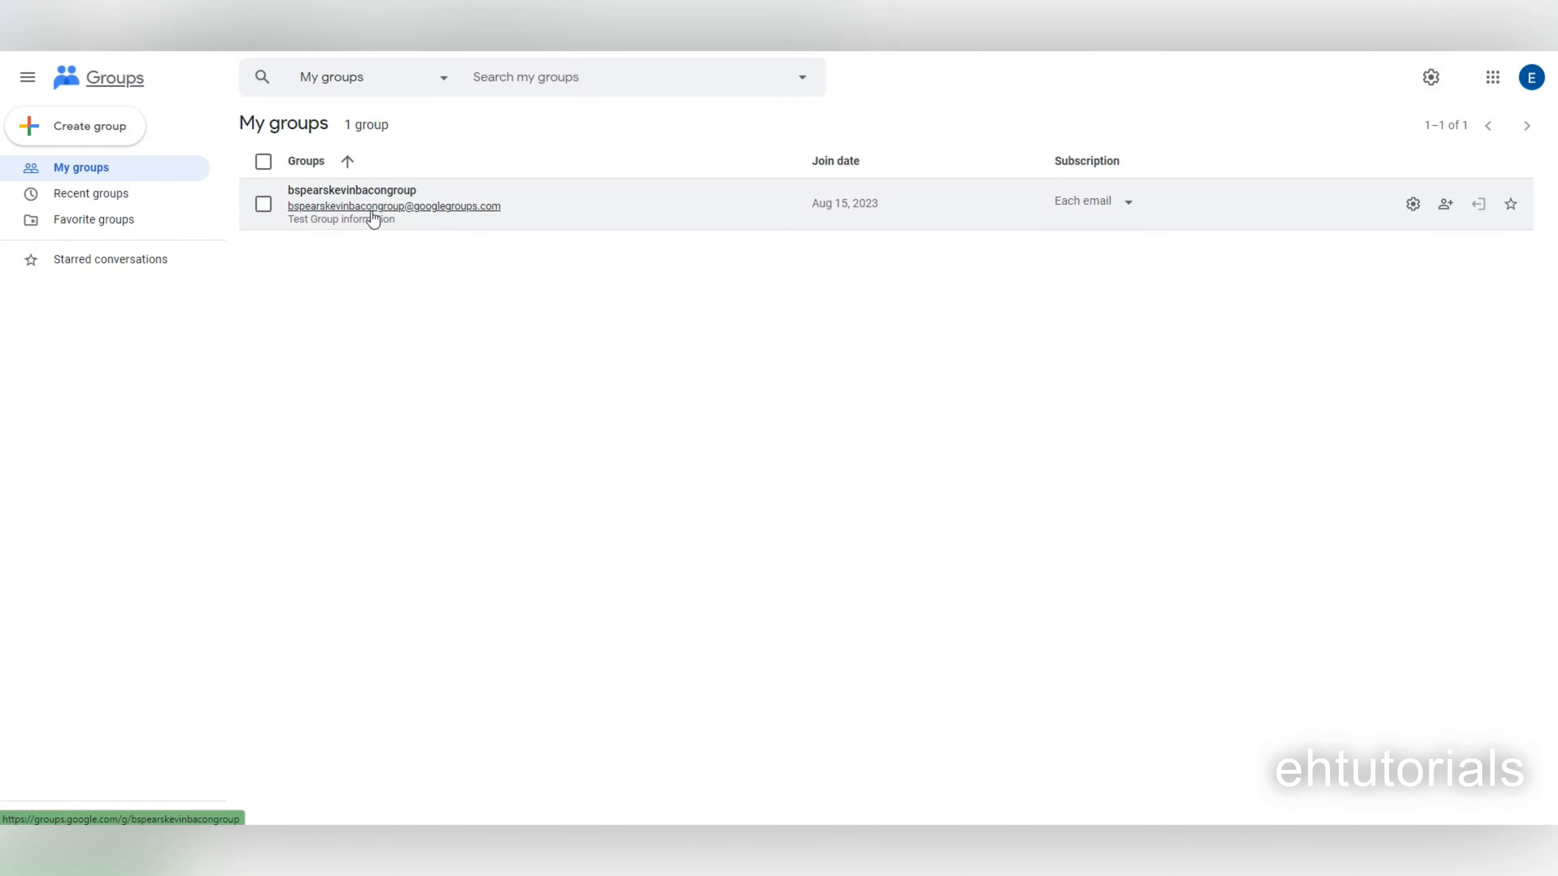
{"action": "left_click", "coordinate": [365, 194]}
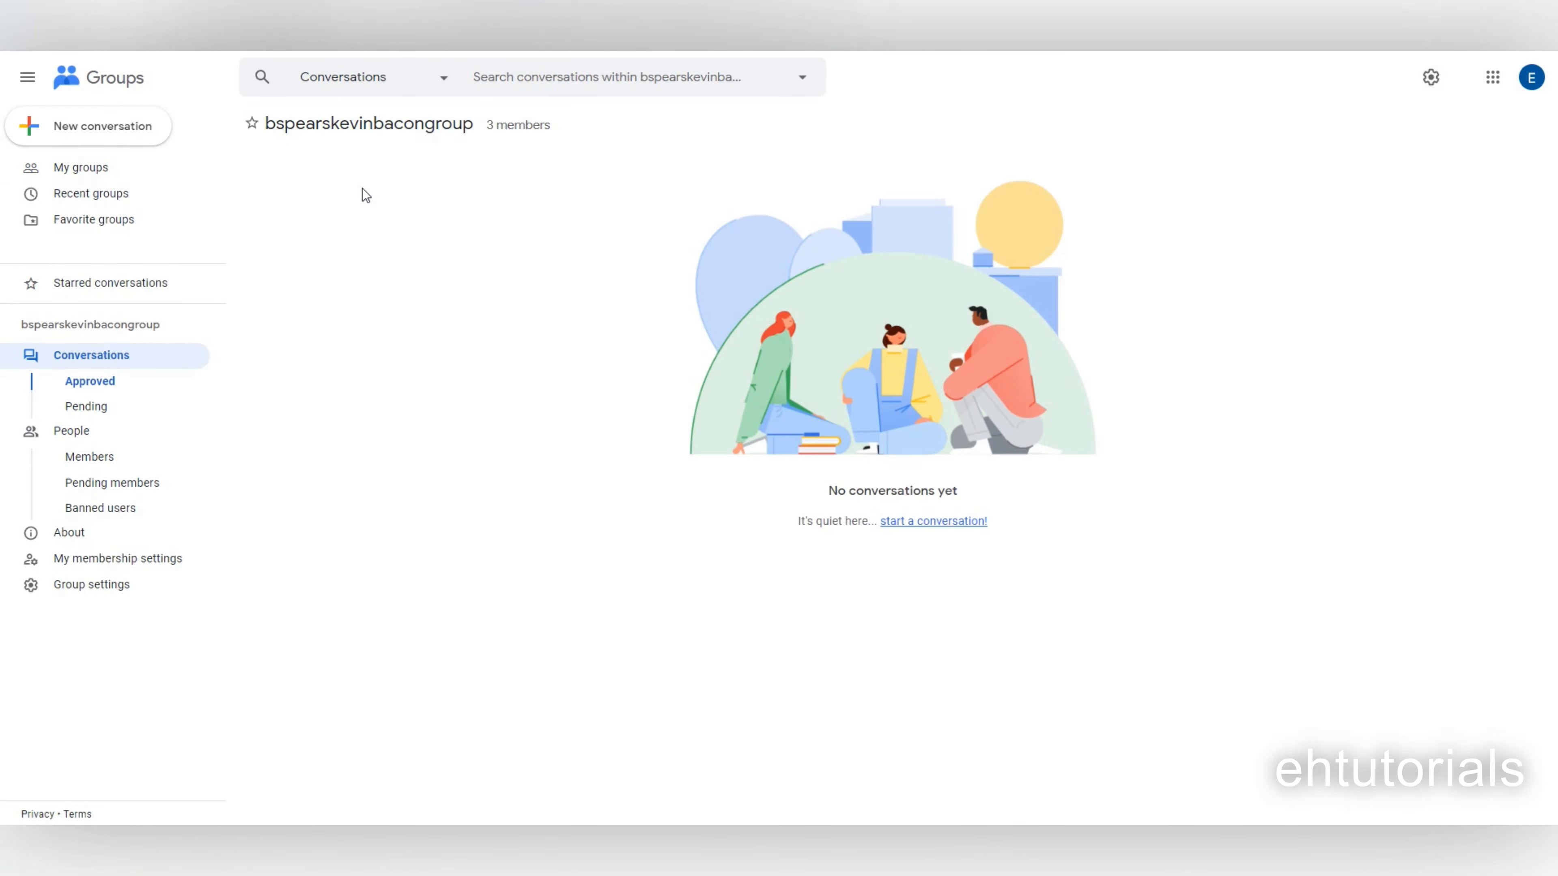